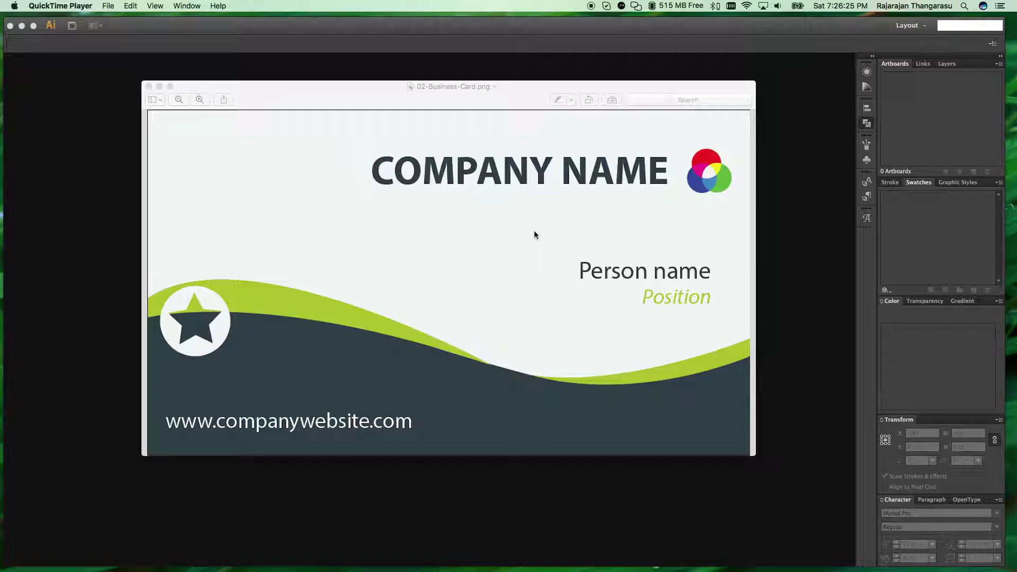
Drag the Preview window showing the 02-Business-Card.png reference across the screen into view.
left_click_drag(510, 100, 513, 99)
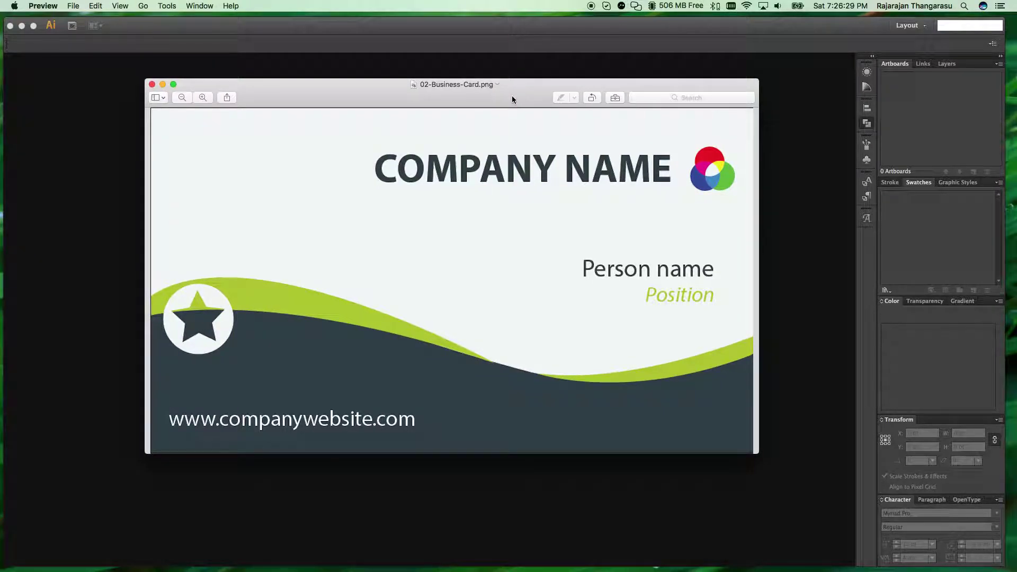
left_click_drag(512, 96, 515, 98)
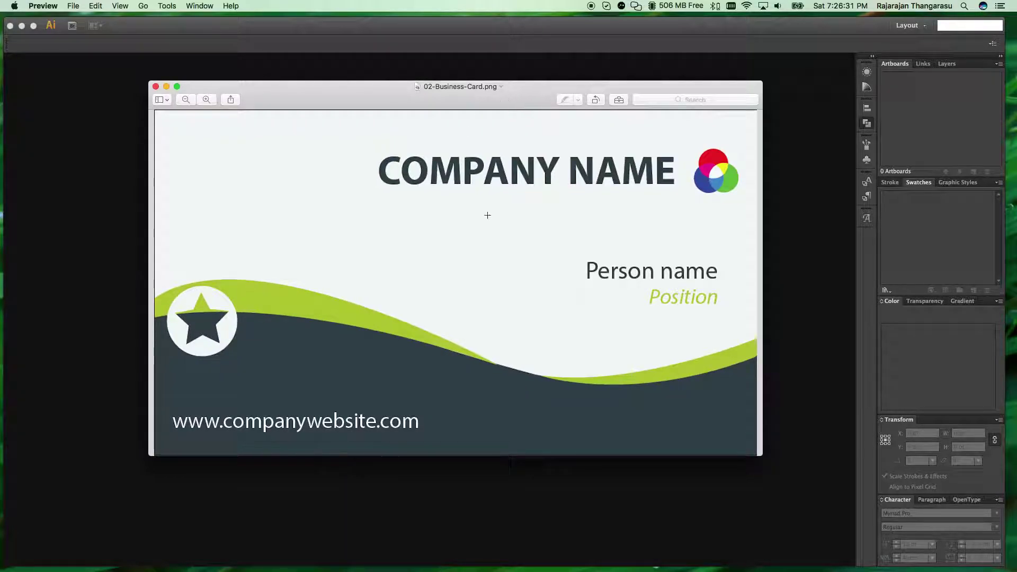
left_click_drag(220, 95, 257, 99)
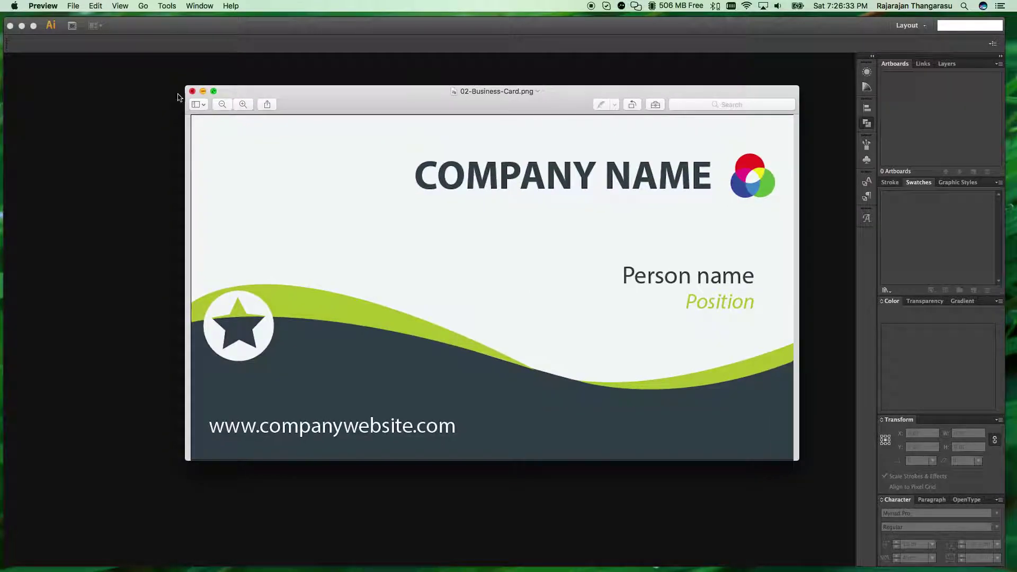
Close Preview and create a new 3.5 × 2 inch (252 × 144 px) Illustrator document.
left_click(192, 92)
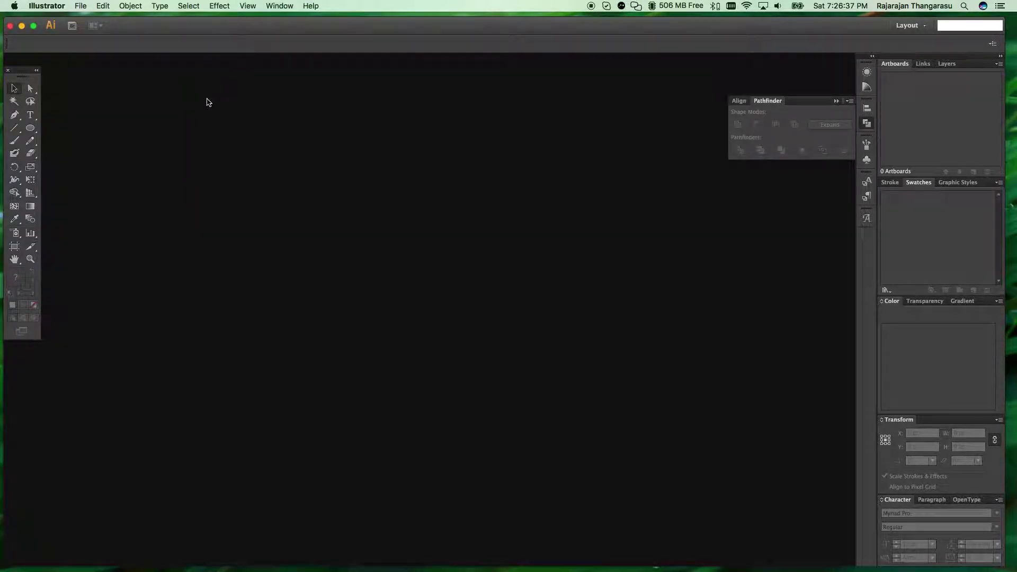
left_click(82, 5)
left_click(83, 20)
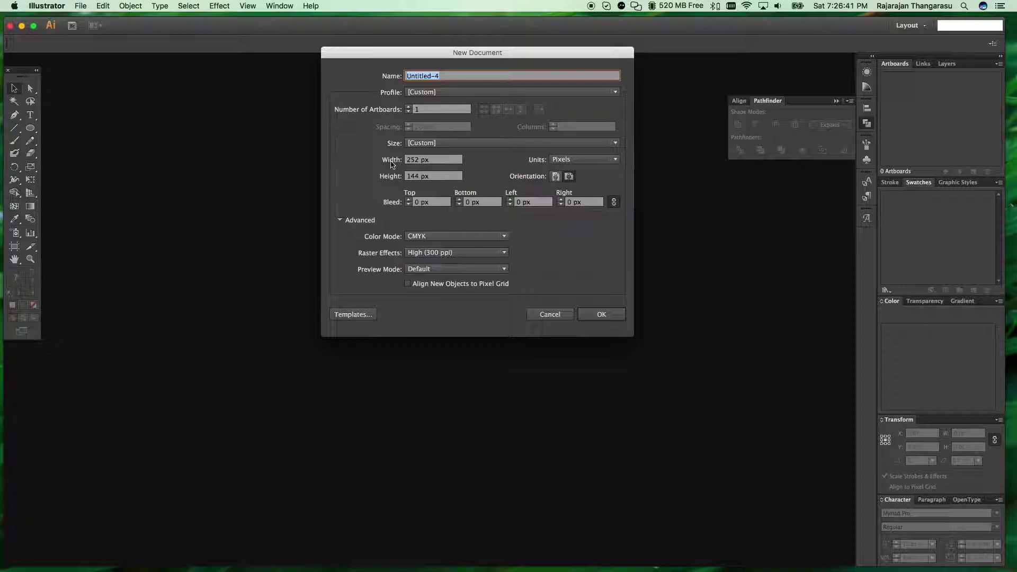
left_click(436, 164)
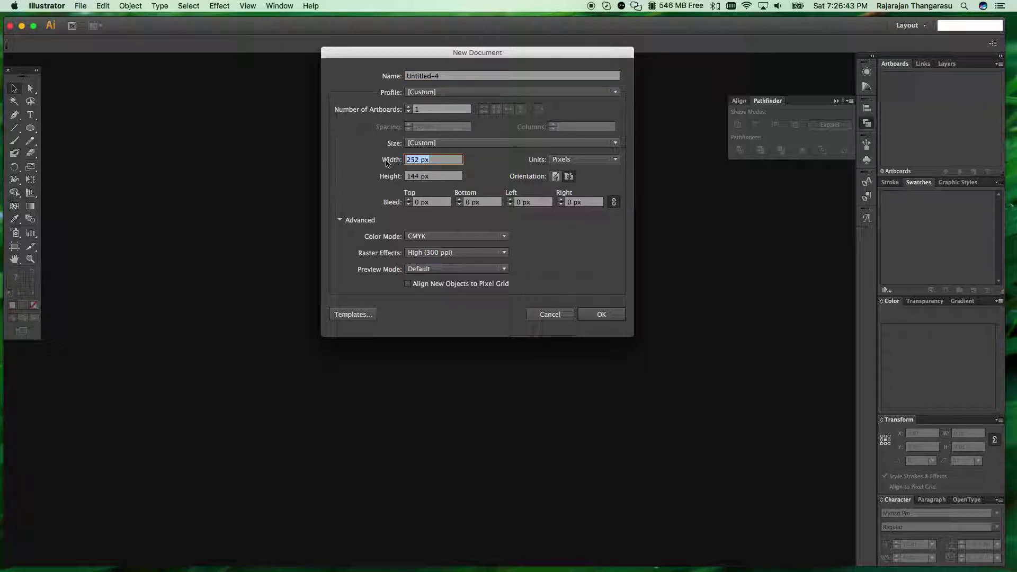
type("3.5")
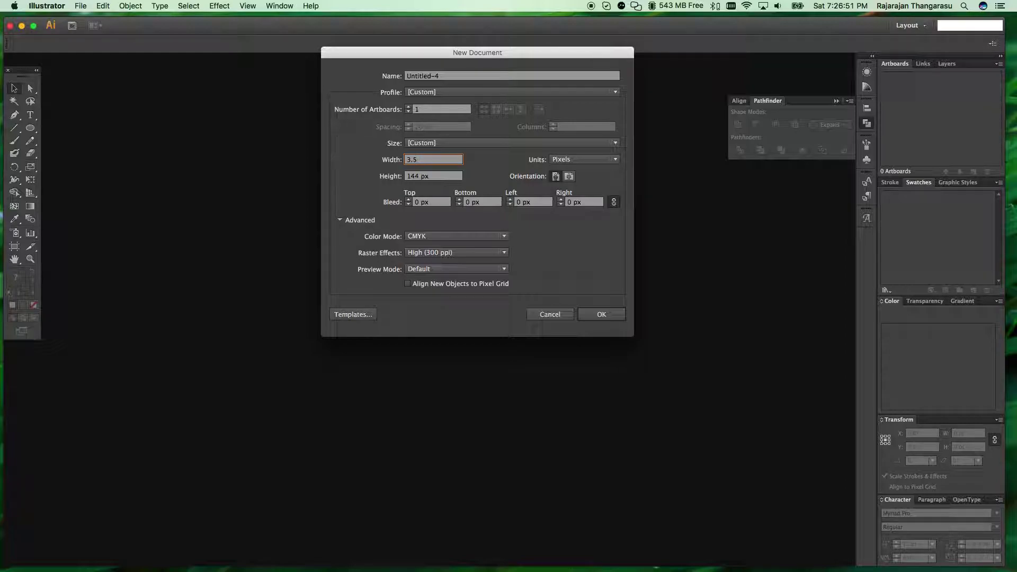
type("\"")
left_click(439, 179)
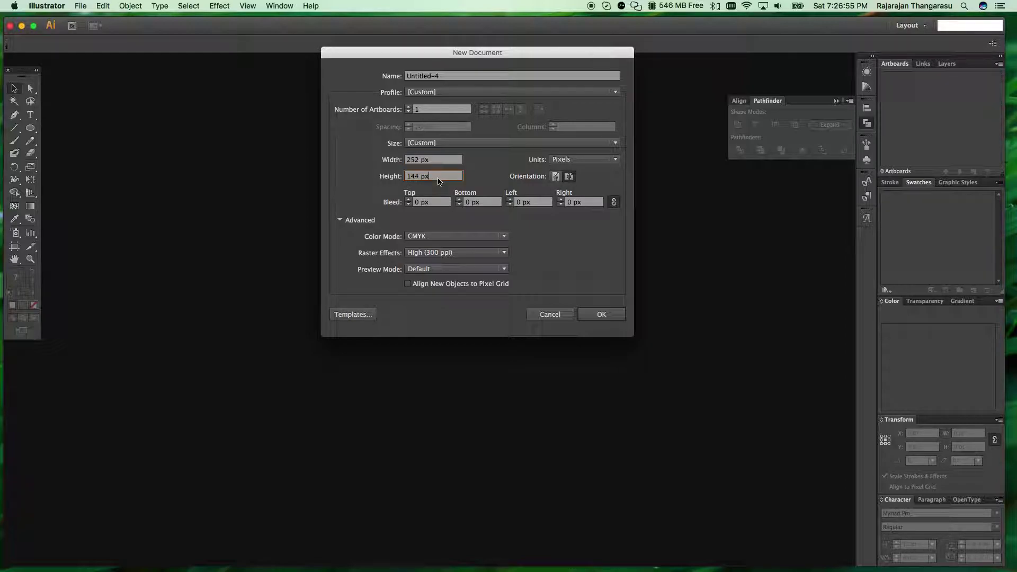
left_click_drag(439, 179, 391, 177)
type("2")
key("shift+Tab")
left_click(606, 316)
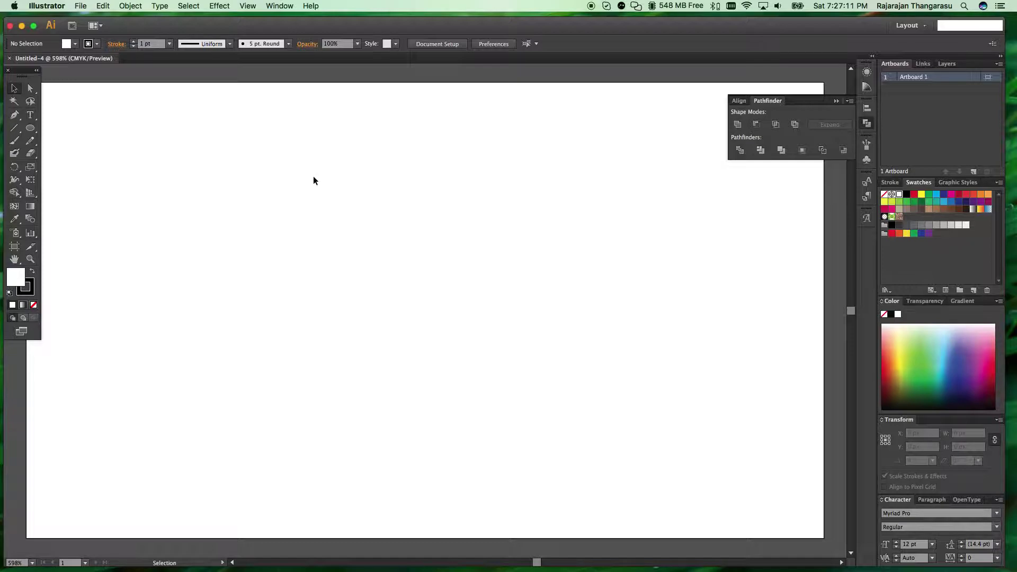
Zoom out and open 02-Business-Card.png from Downloads as a separate document.
key("super+minus")
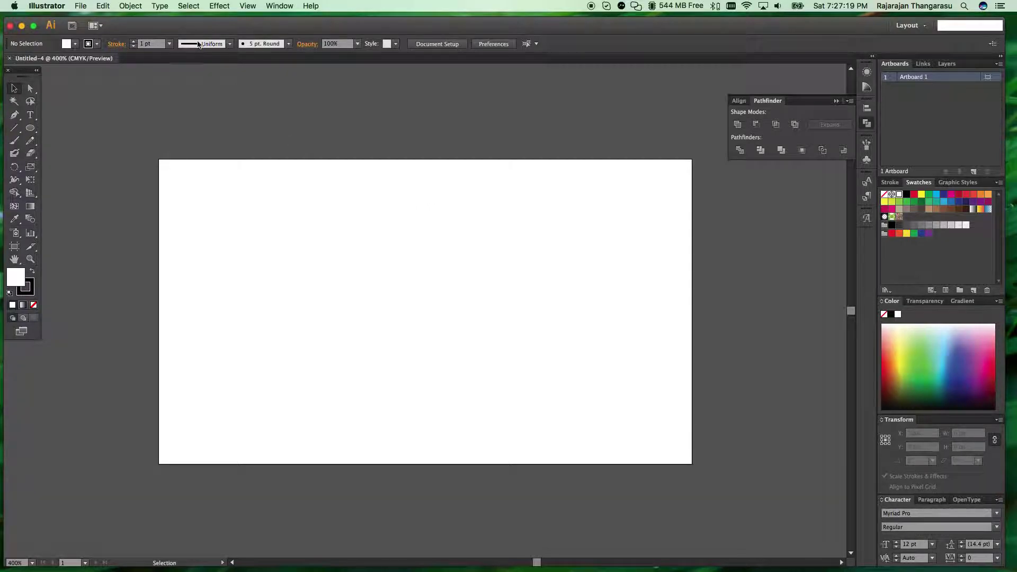
left_click(80, 6)
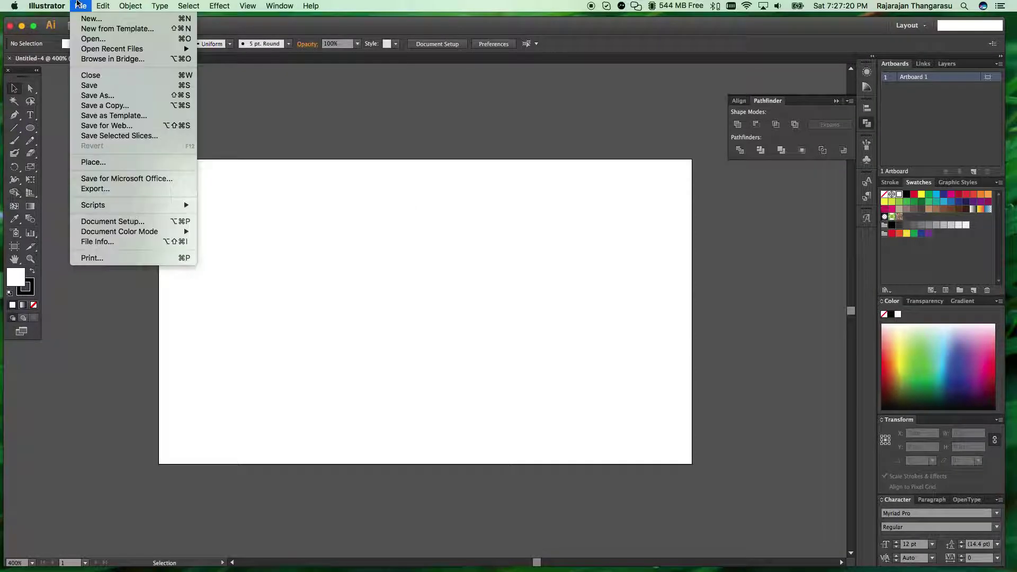
left_click(89, 41)
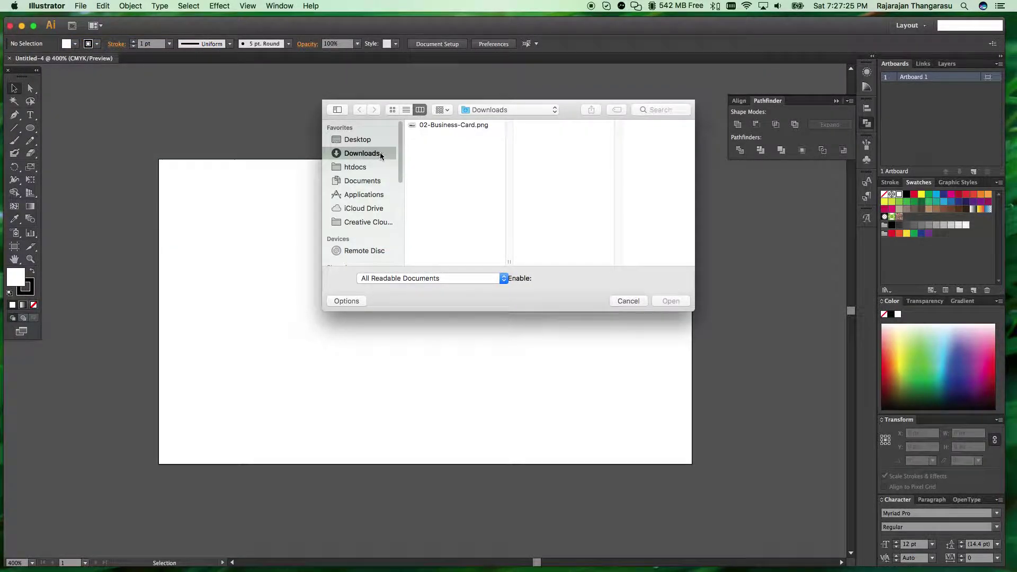
left_click(440, 125)
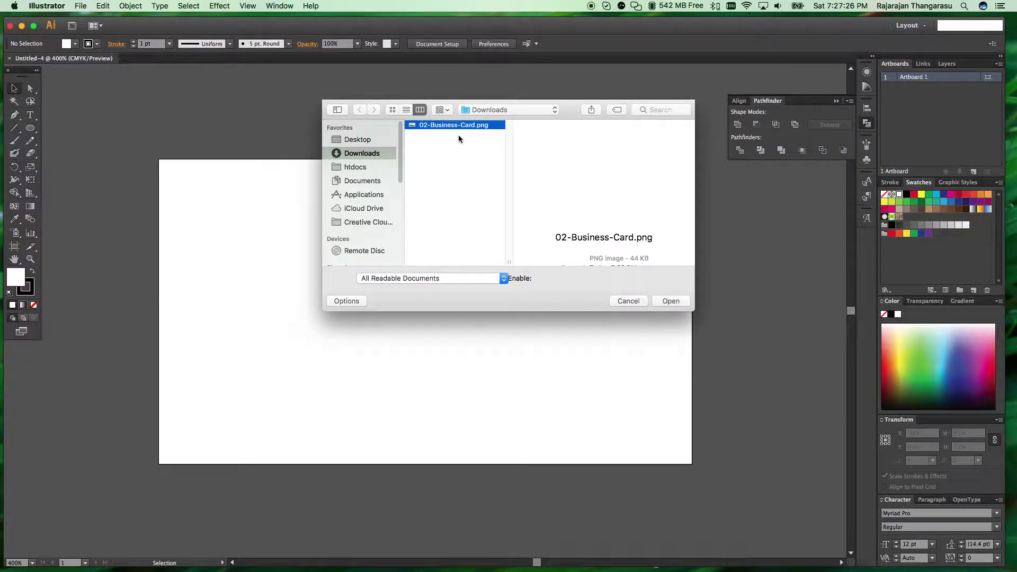
left_click(669, 302)
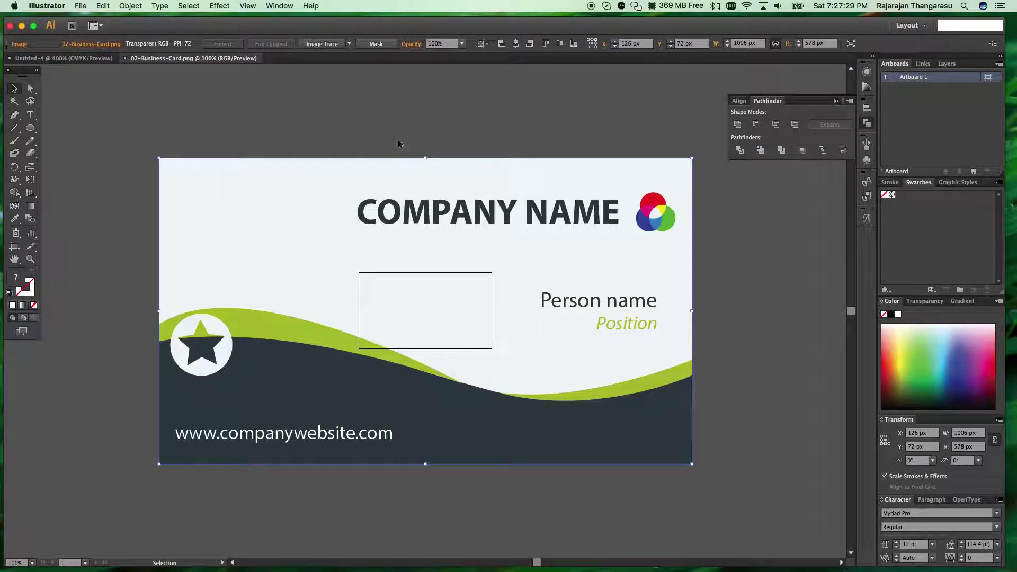
left_click(399, 143)
left_click(415, 220)
left_click(119, 383)
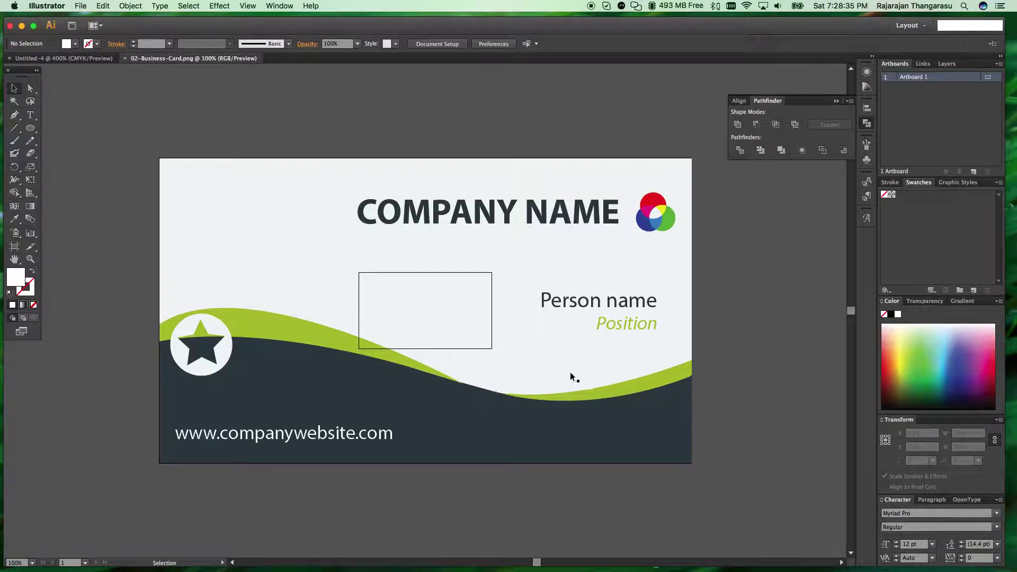
Copy the business-card image and paste it into the Untitled-4 document.
left_click(625, 371)
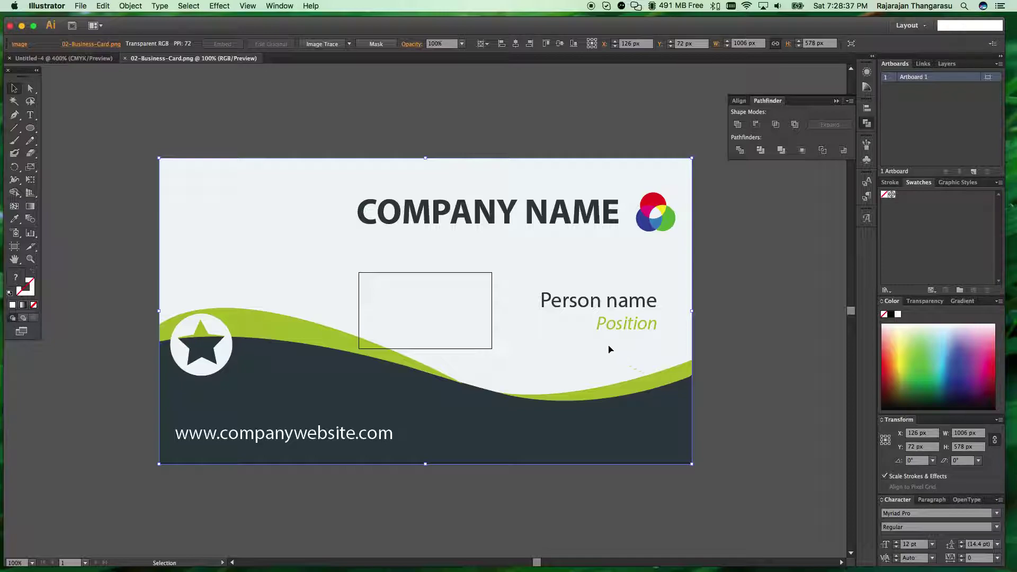
left_click(68, 58)
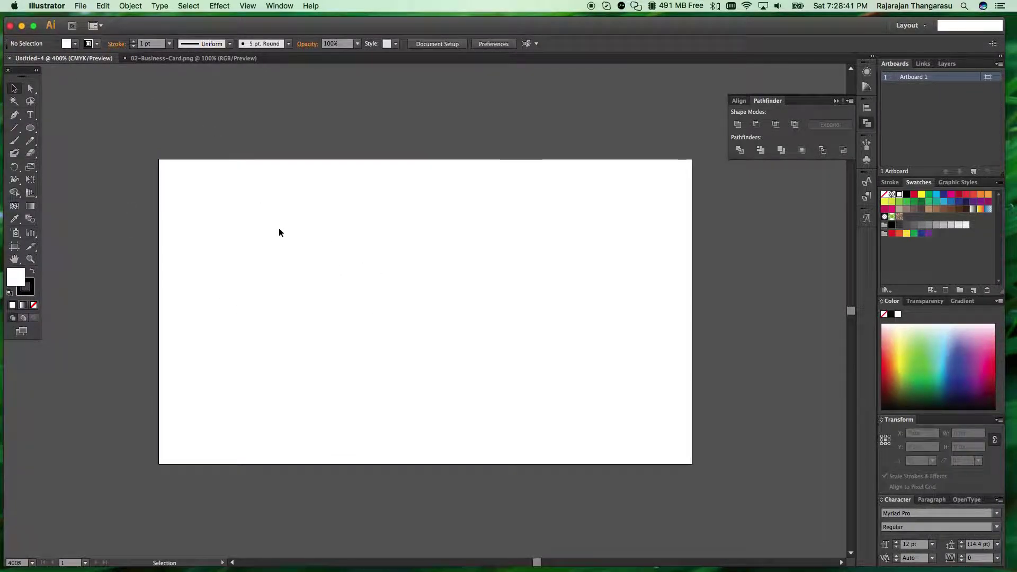
key("cmd+v")
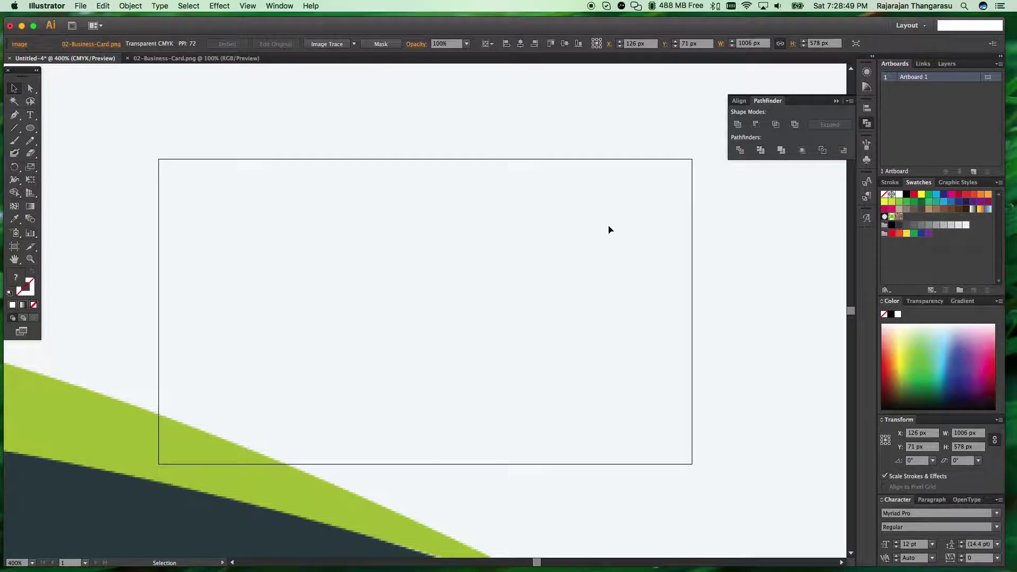
Scale the pasted image down to fit the card artboard, then deselect it.
key("a")
key("super+minus")
key("super+minus")
key("super+minus")
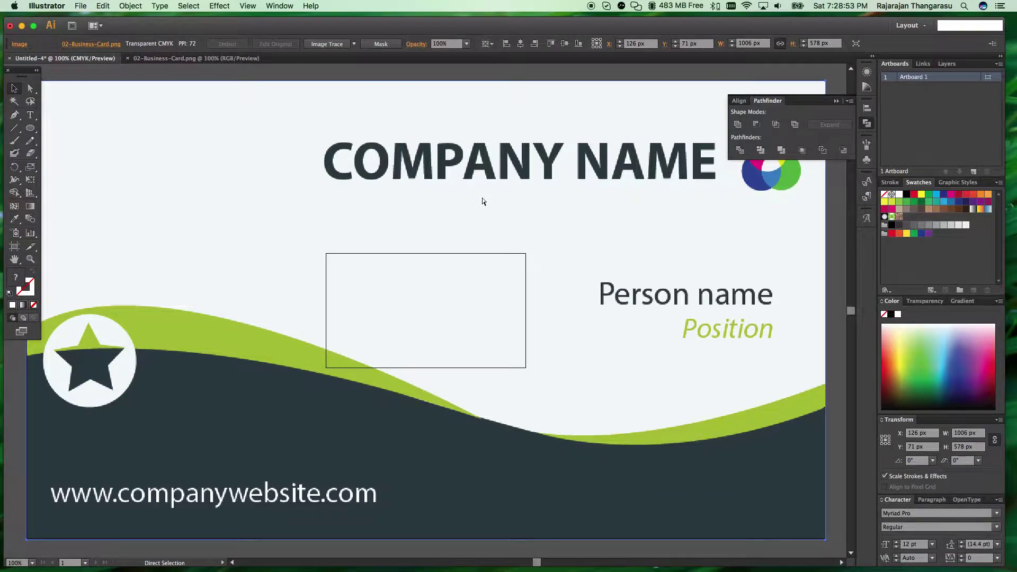
key("super+minus")
key("v")
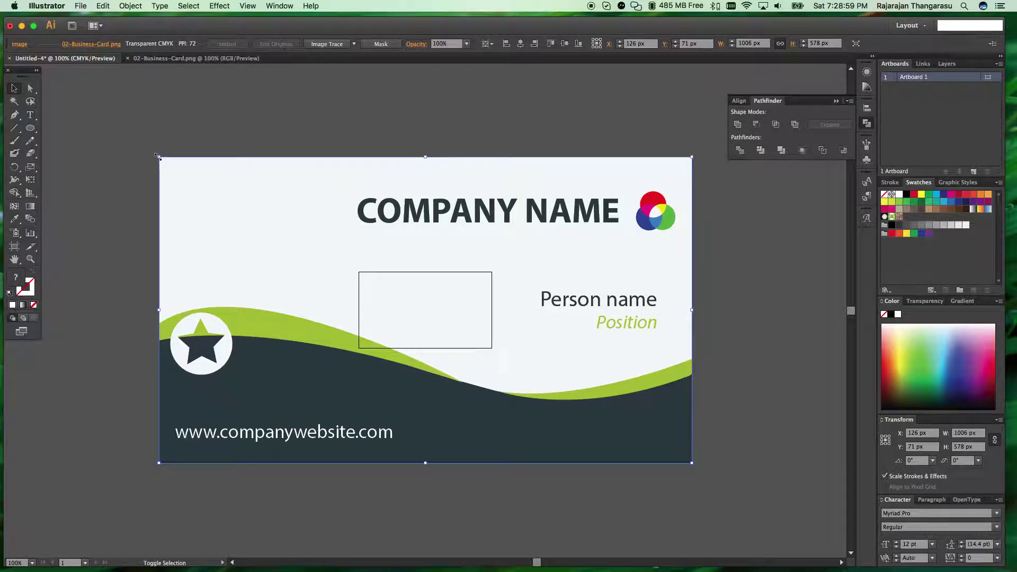
left_click_drag(159, 157, 432, 324)
left_click_drag(488, 353, 462, 334)
left_click_drag(609, 415, 492, 356)
left_click(554, 380)
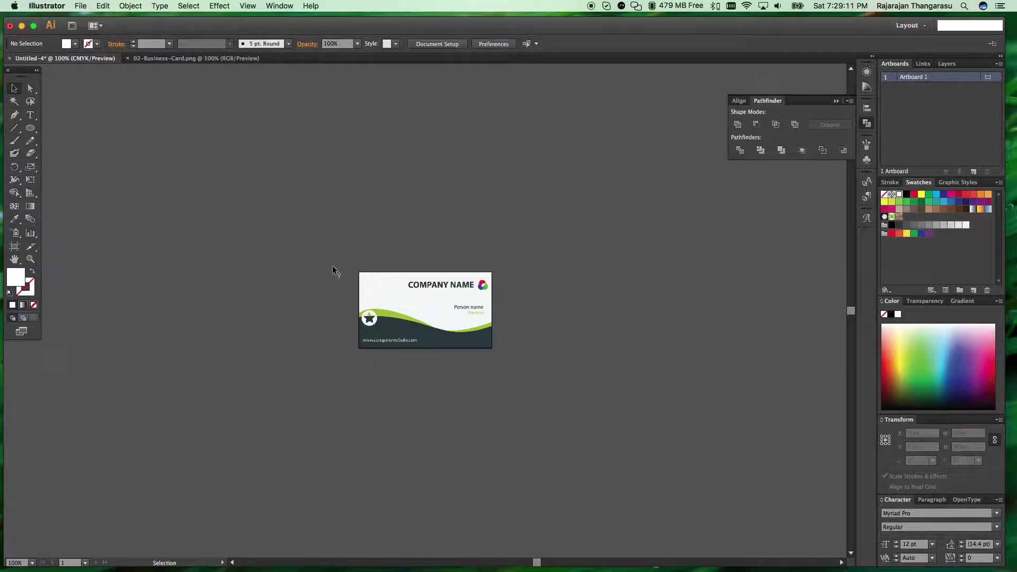
key("super+0")
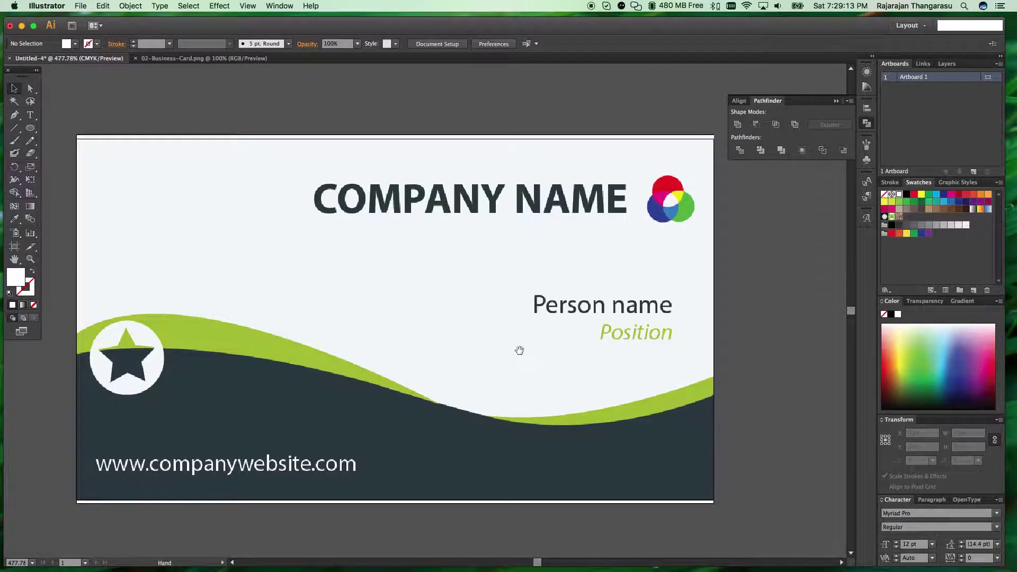
left_click(544, 342)
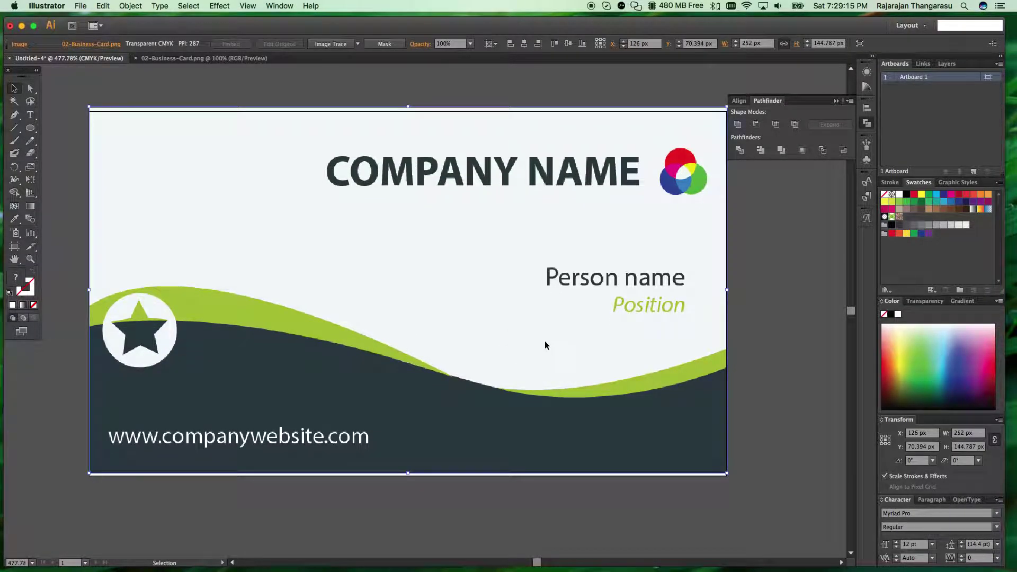
left_click(761, 348)
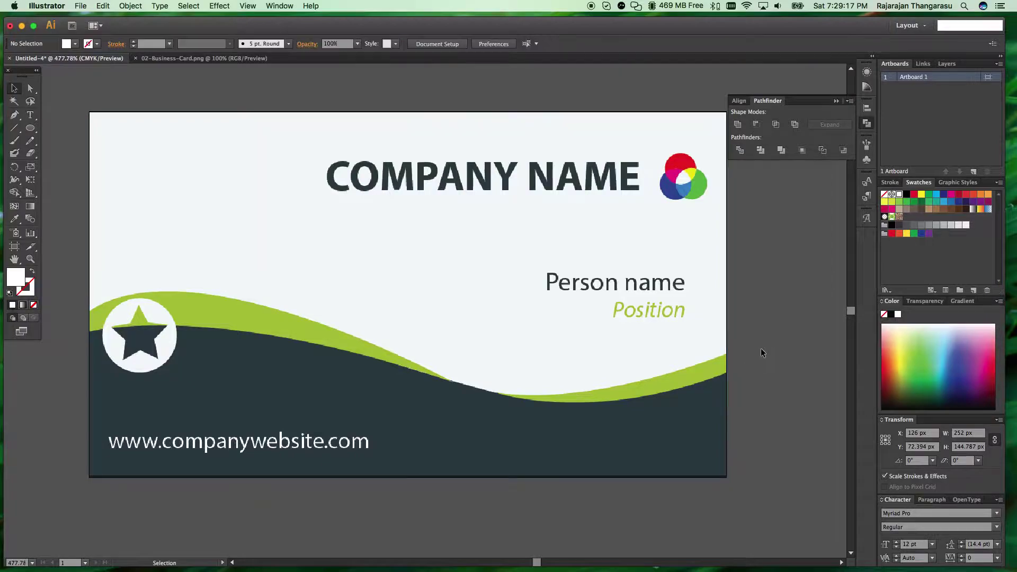
left_click_drag(547, 414, 547, 364)
scroll(481, 327, "up", 2)
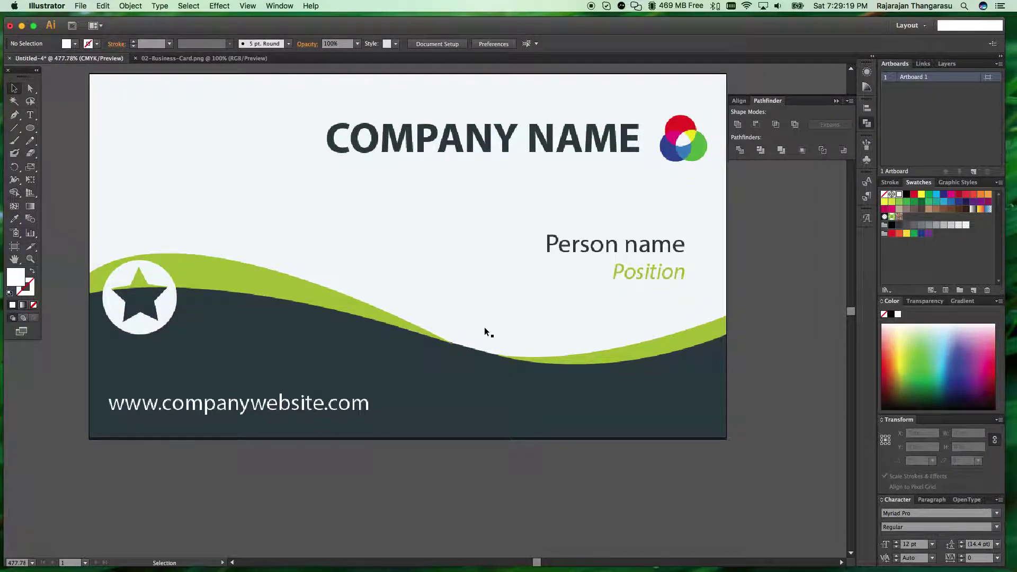
scroll(484, 328, "up", 2)
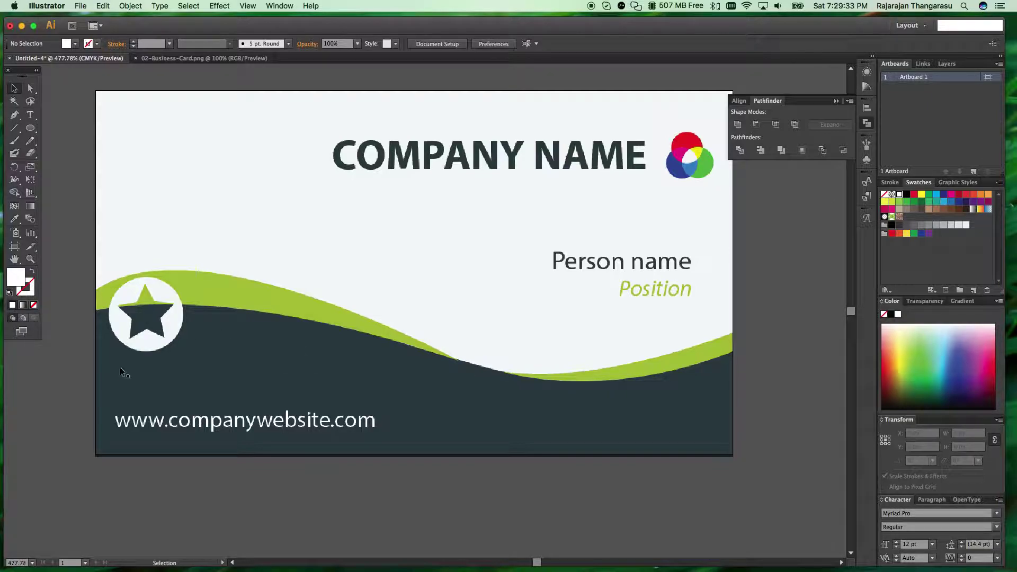
left_click(465, 365)
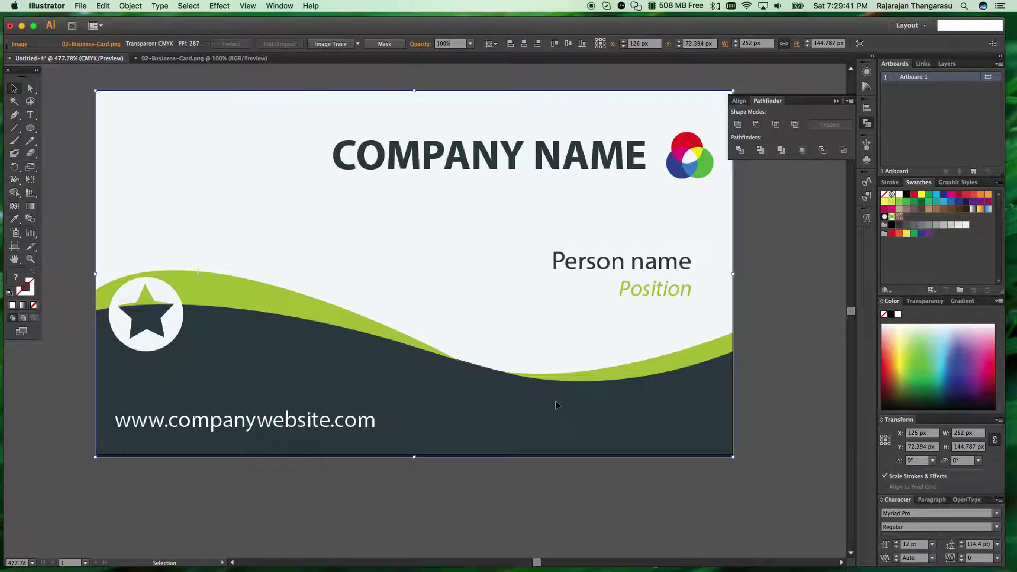
left_click_drag(400, 378, 382, 359)
left_click_drag(269, 315, 263, 313)
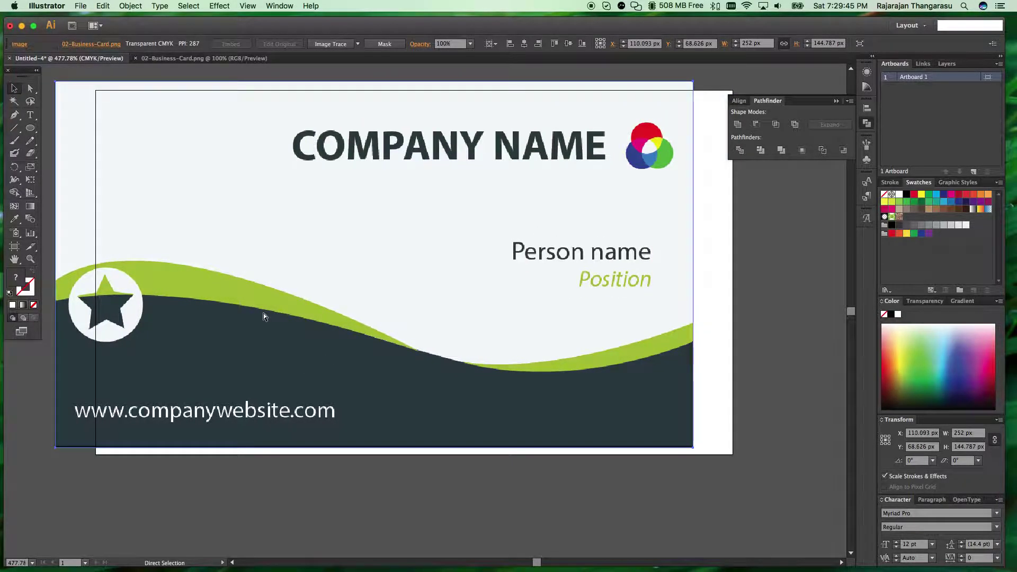
key("cmd+z")
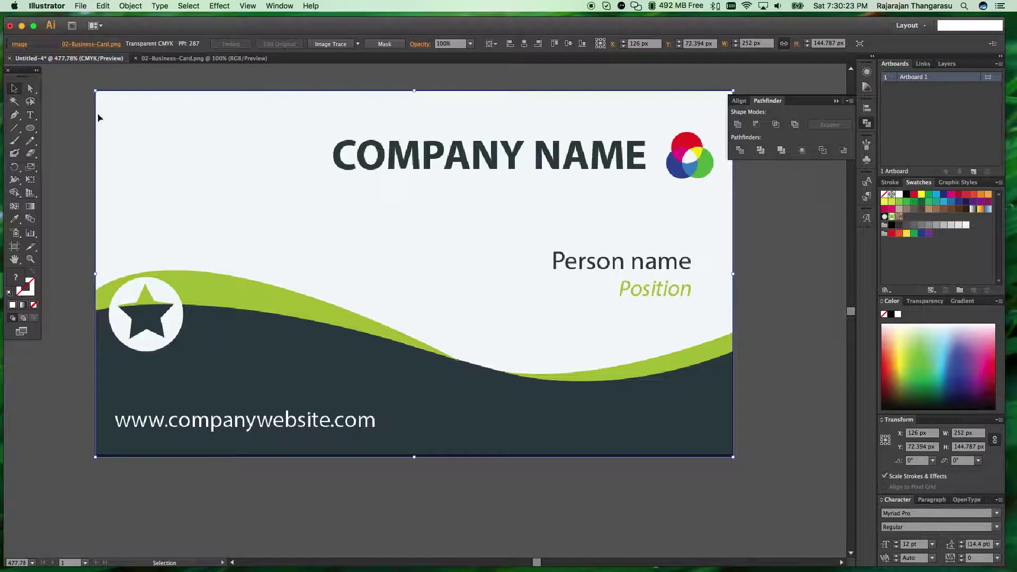
Set the reference image's opacity to 50%.
left_click(455, 43)
type("50")
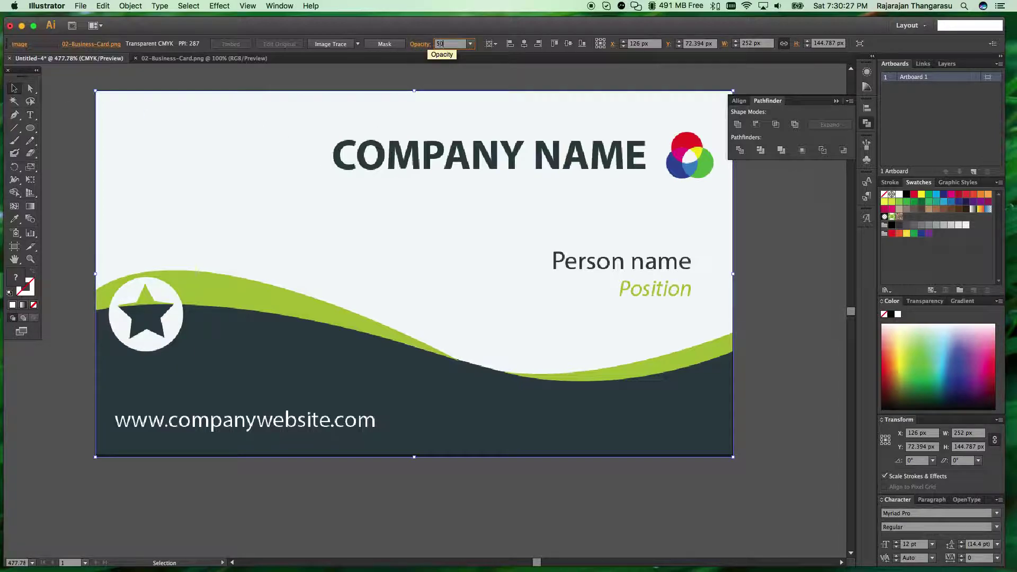
key("Return")
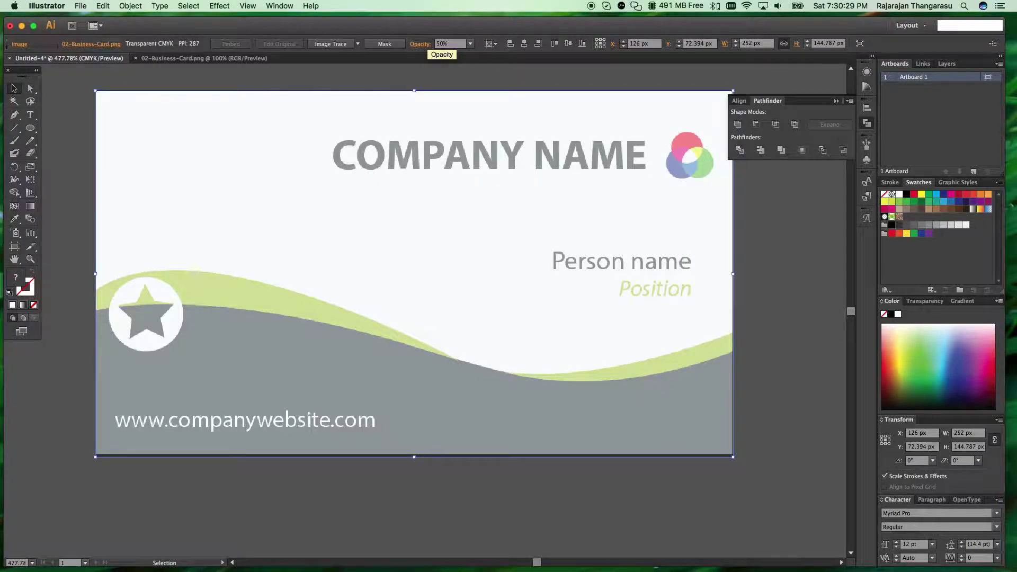
left_click(734, 193)
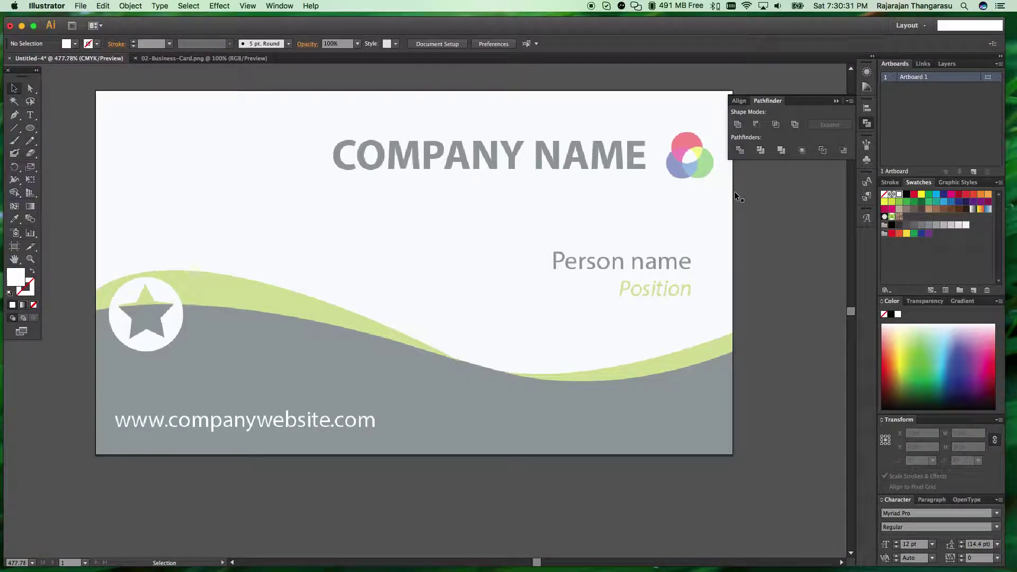
Lock the reference image in place with Object > Lock > Selection.
left_click(434, 338)
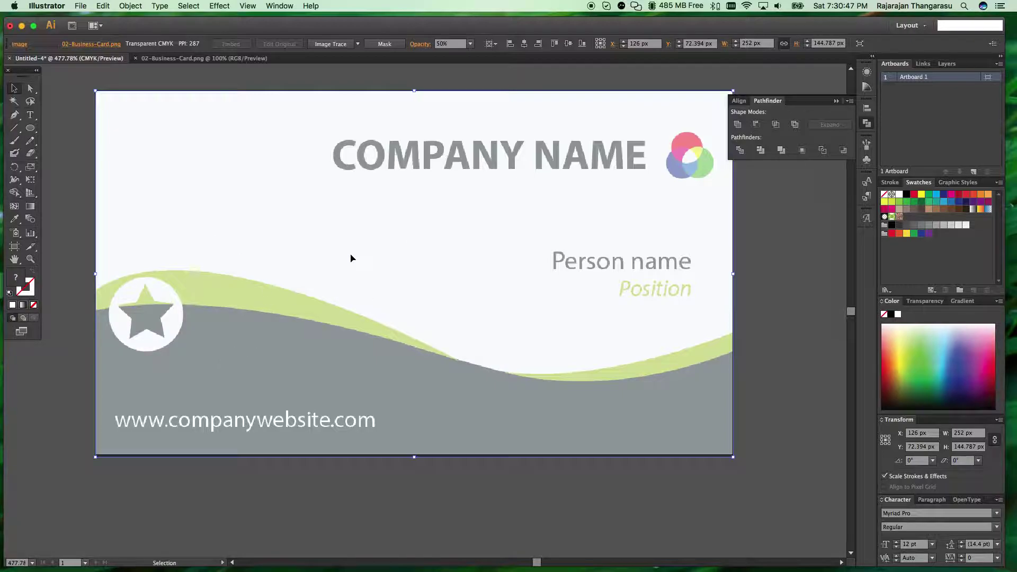
left_click(127, 6)
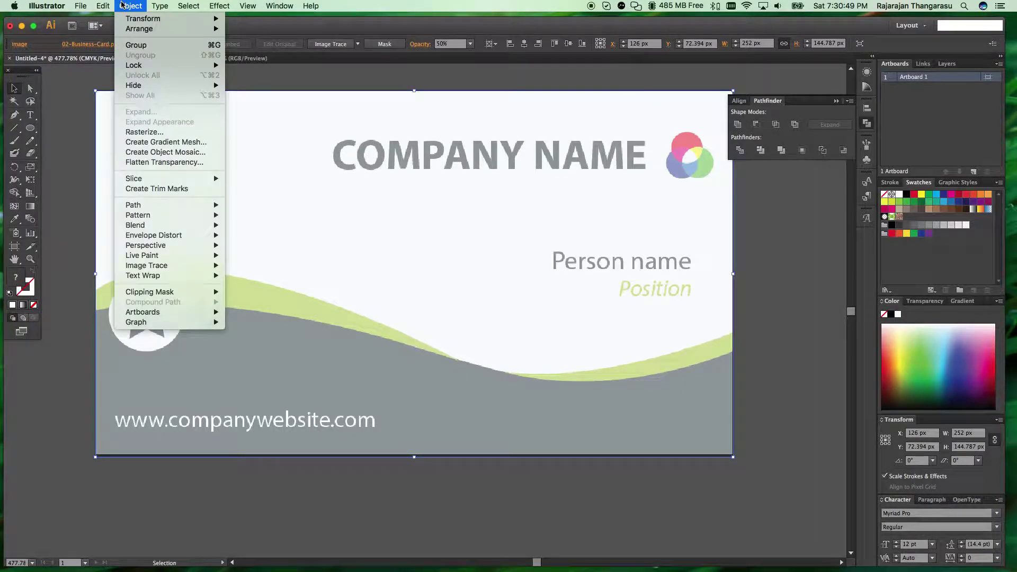
mouse_move(140, 65)
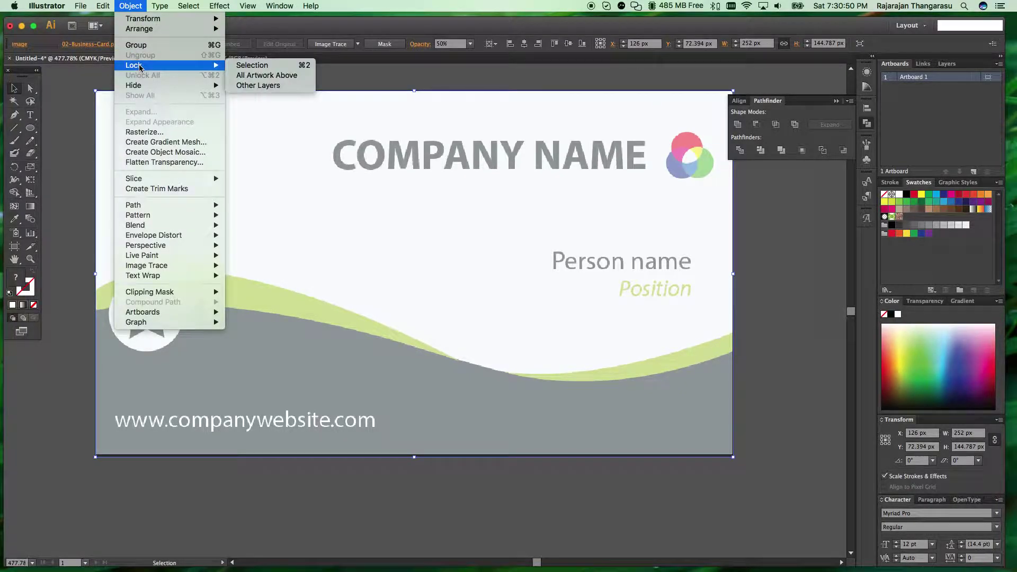
left_click(259, 66)
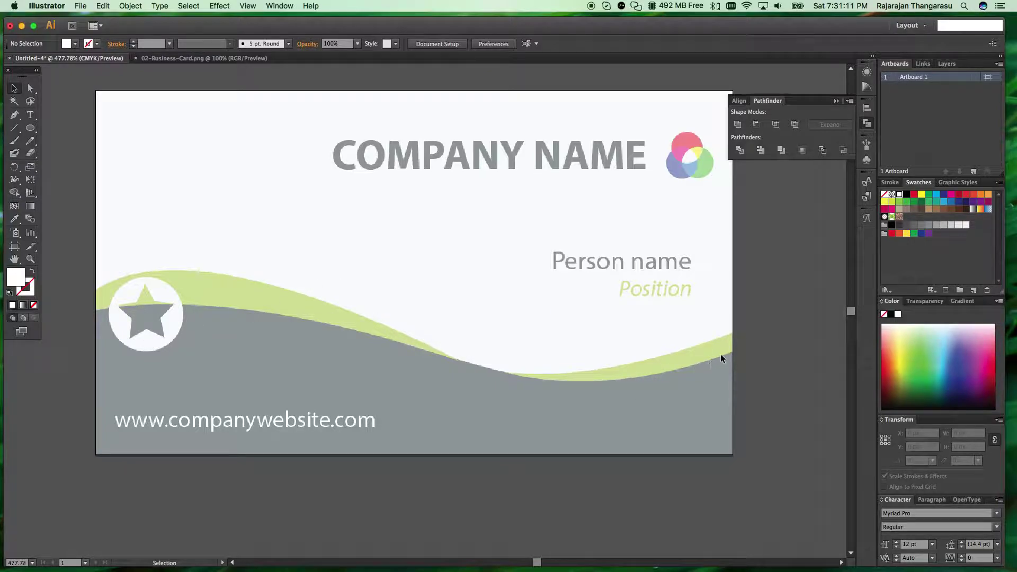
Place rough Pen anchors along the grey wave's upper edge down to the card's bottom.
left_click(14, 116)
left_click(96, 309)
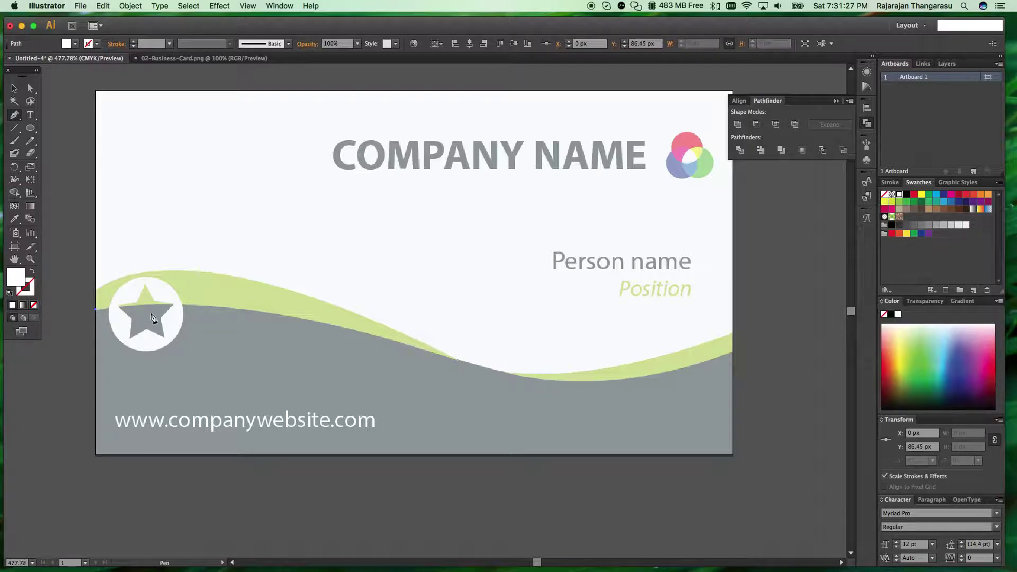
left_click(233, 308)
left_click(343, 350)
left_click(408, 369)
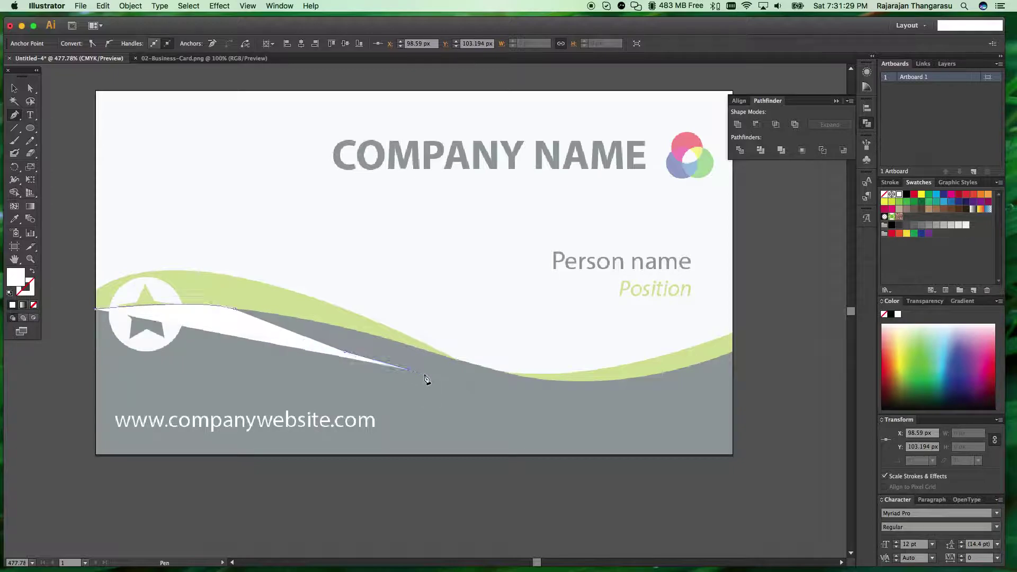
left_click(536, 379)
left_click(613, 376)
left_click(645, 405)
left_click(643, 420)
left_click(629, 440)
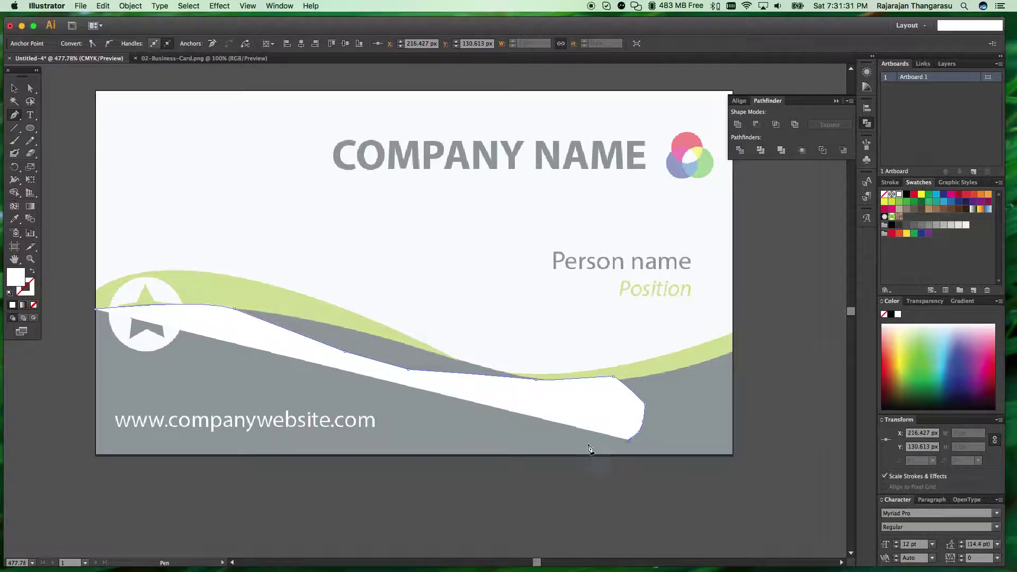
left_click(534, 444)
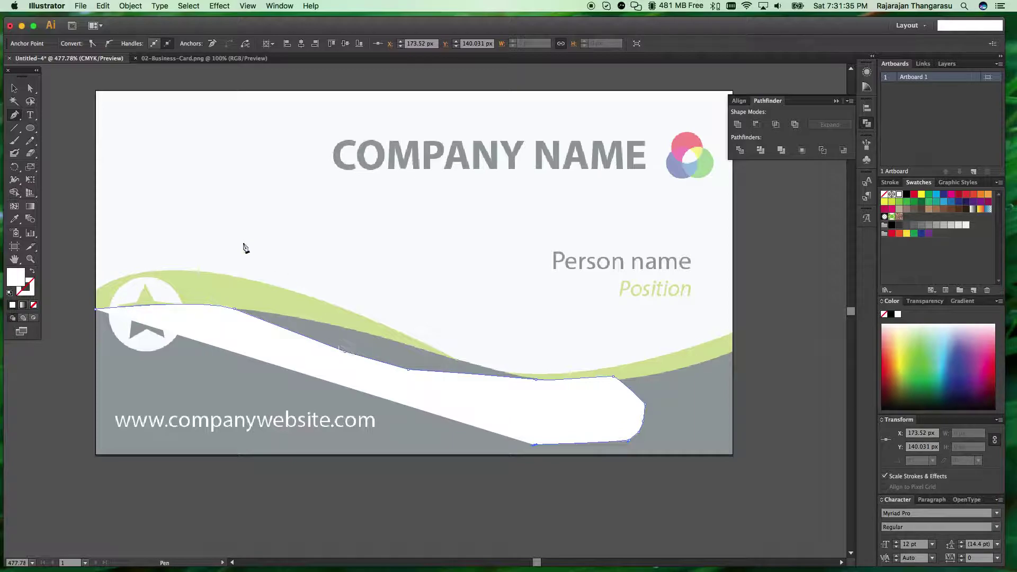
Undo the rough anchors and set the fill to None.
key("super+z")
key("super+z")
key("super+z")
key("super+z")
key("super+z")
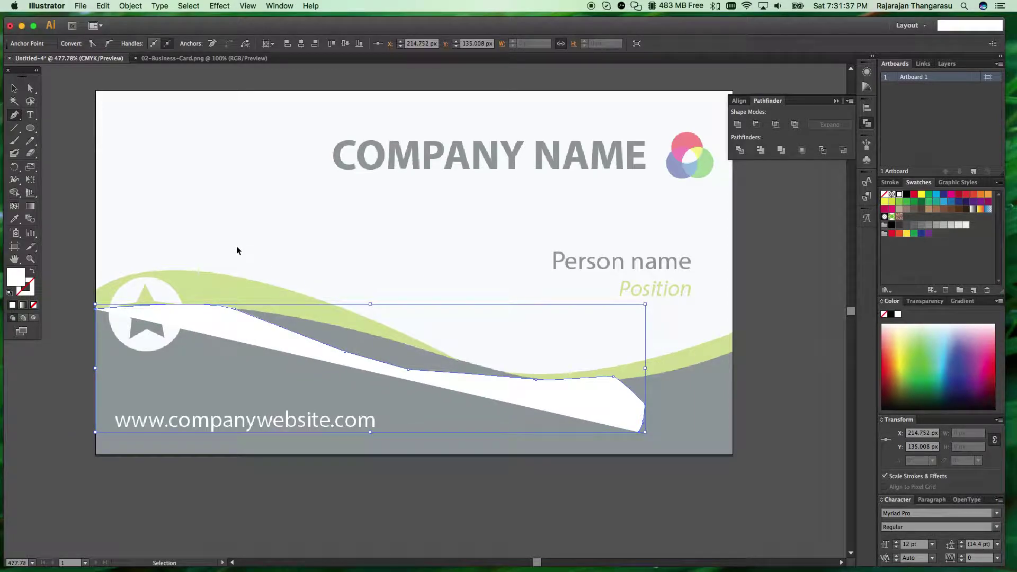
key("super+z")
key("super+z")
key("super+z")
key("super+z")
key("super+z")
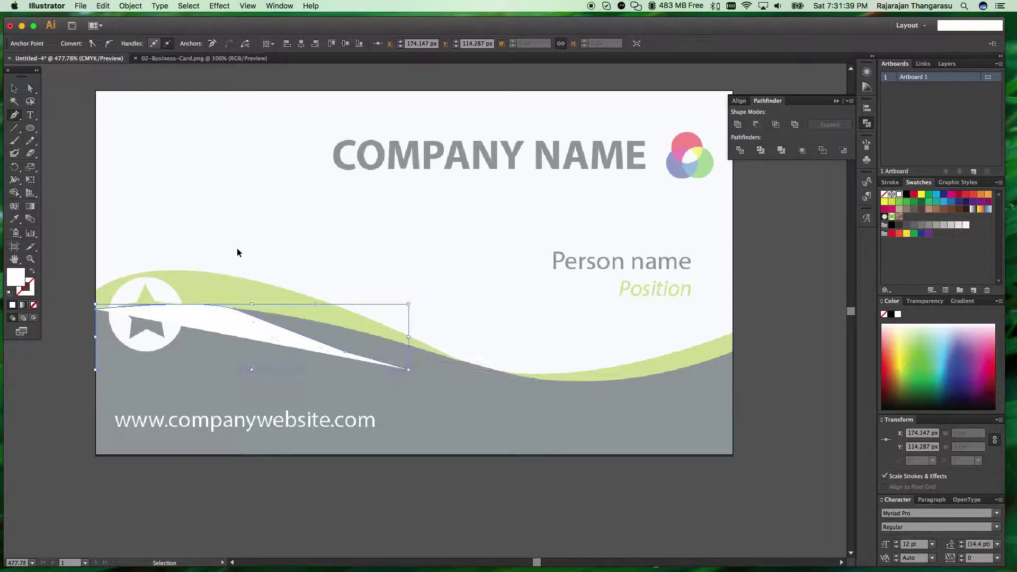
key("super+z")
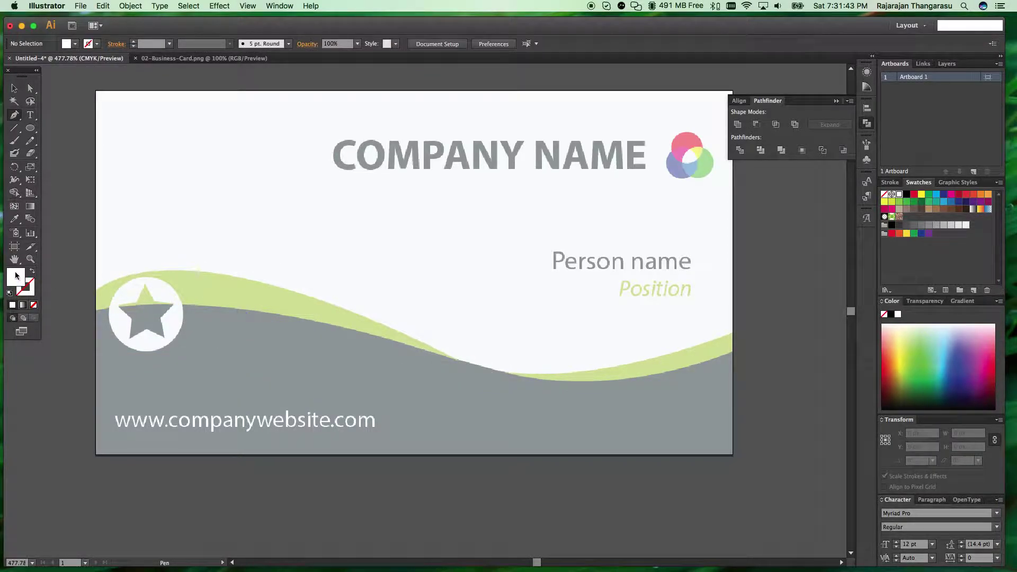
left_click(34, 306)
Give the stroke a solid dark blue 003366 colour through the Color Picker.
left_click(30, 292)
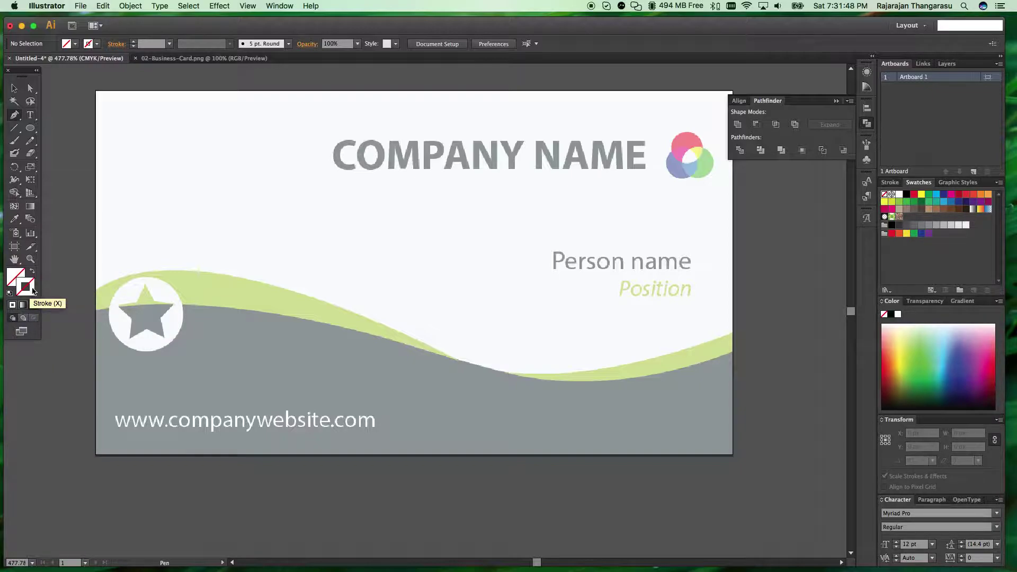
left_click(13, 306)
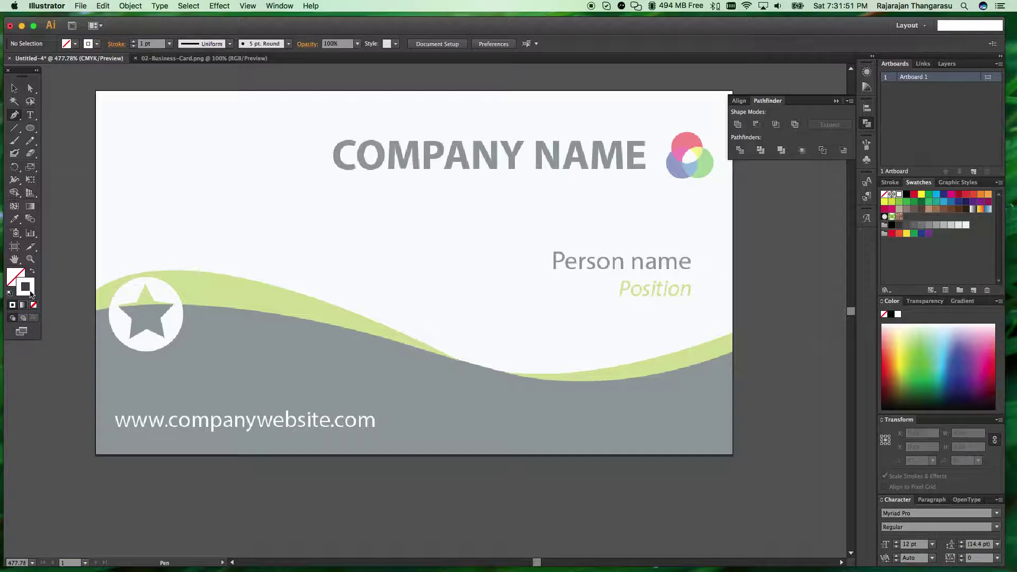
double_click(31, 293)
left_click_drag(273, 260, 432, 279)
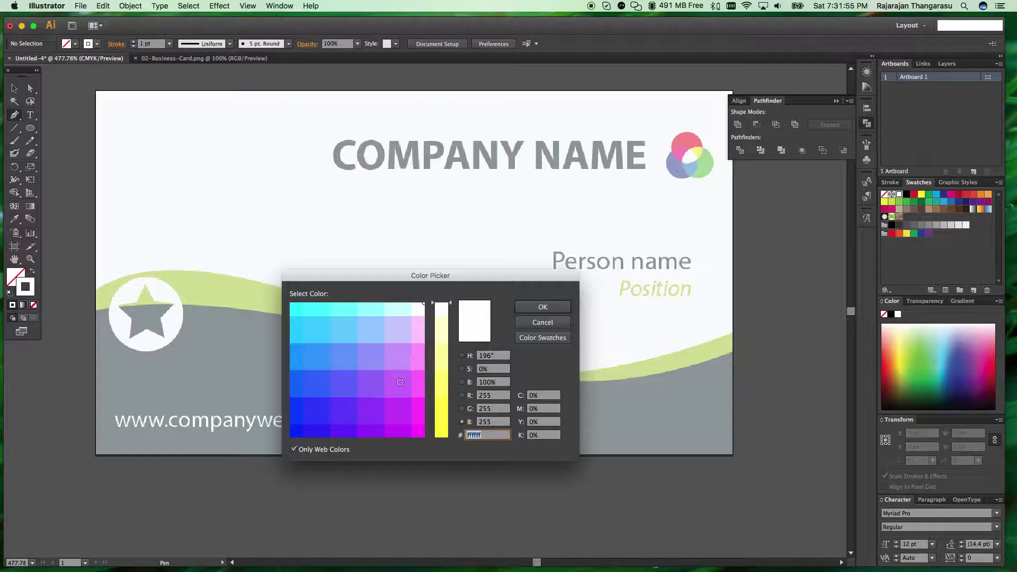
left_click(296, 410)
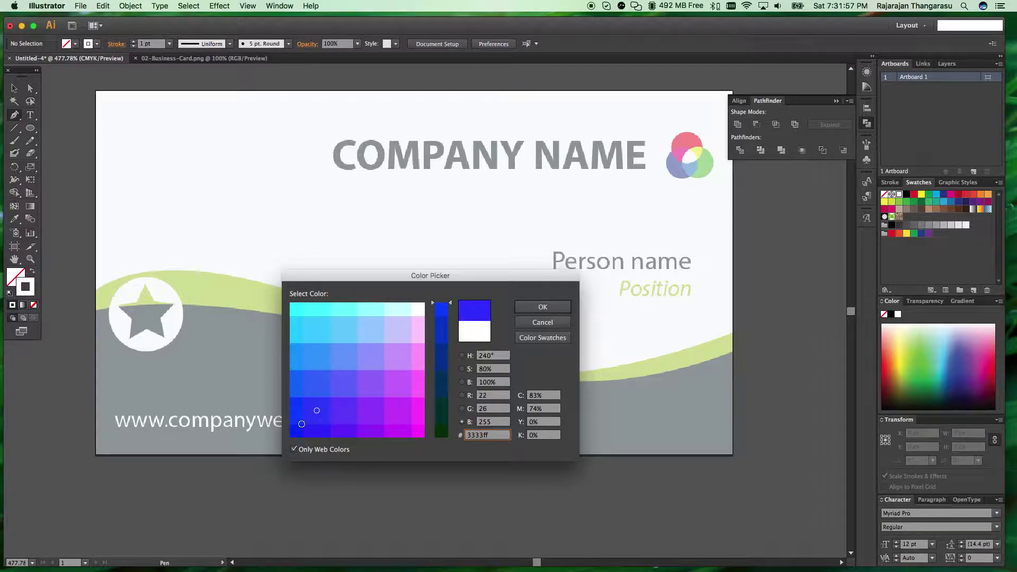
left_click_drag(442, 344, 439, 384)
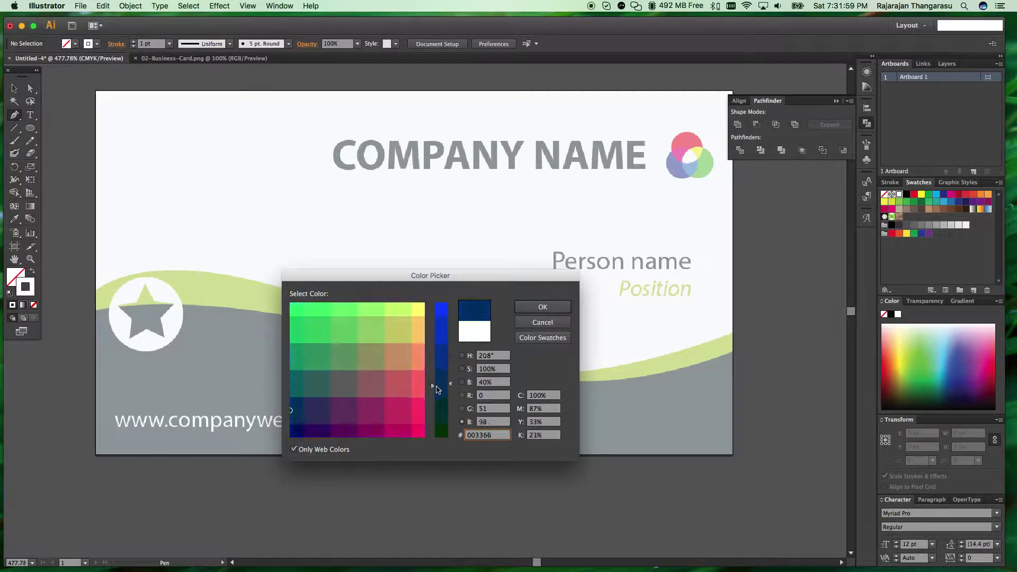
left_click(566, 309)
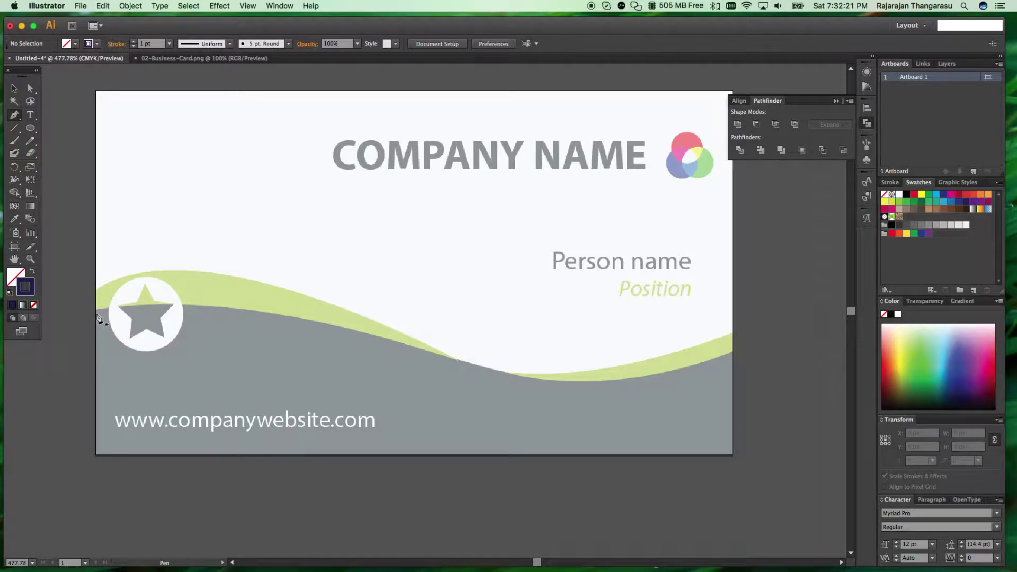
Zoom to 600% and place anchors down the card's left edge to its bottom-left corner.
key("super+equal")
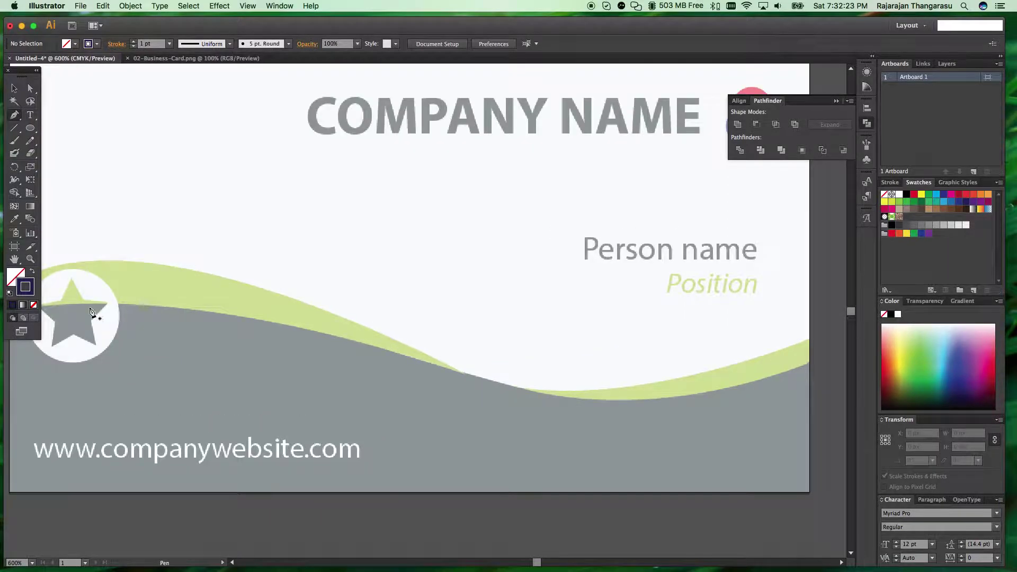
key("space")
left_click_drag(89, 360, 172, 366)
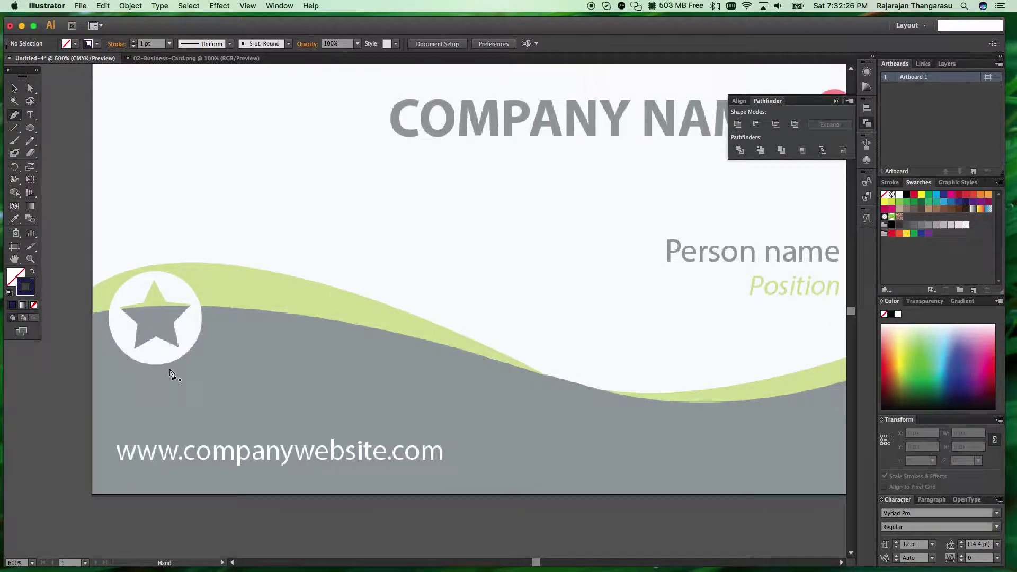
left_click(93, 314)
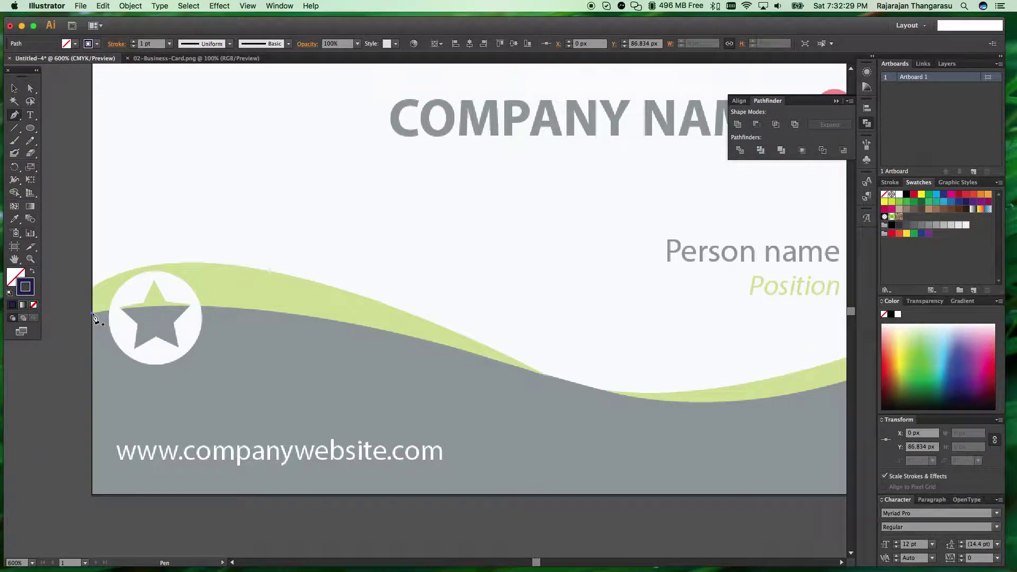
left_click(92, 496)
key("space")
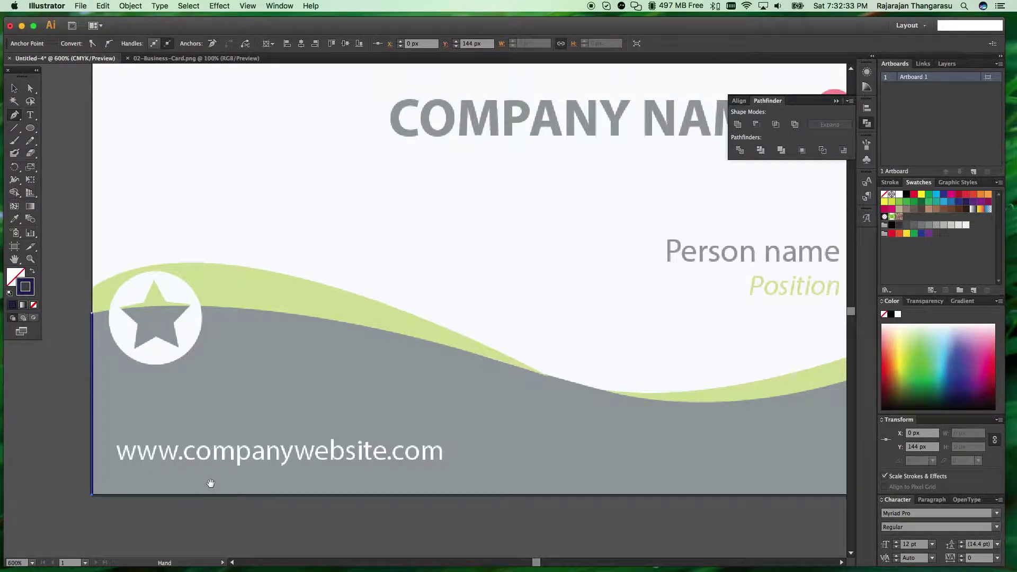
scroll(211, 483, "right", 10)
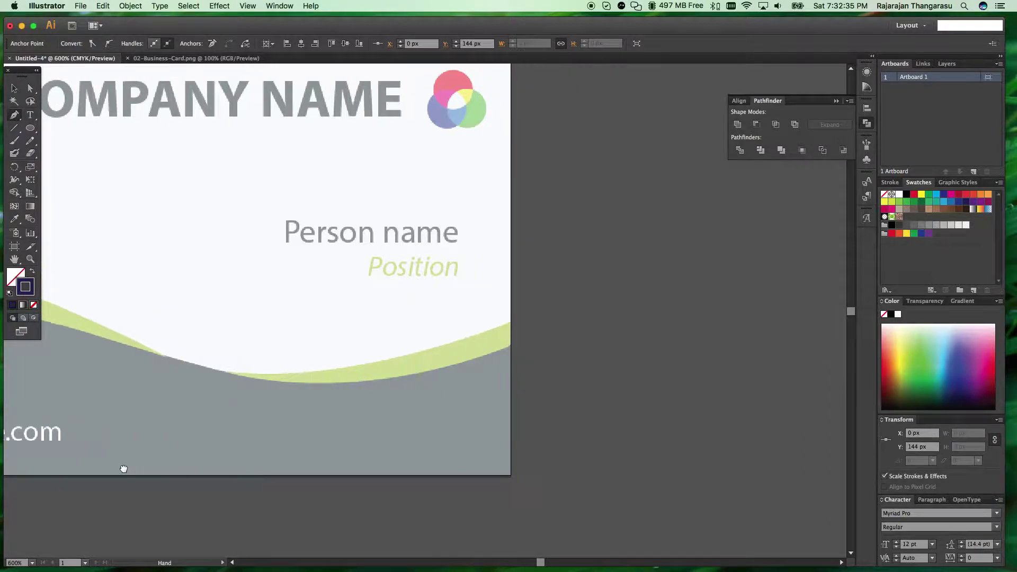
left_click_drag(375, 459, 409, 459)
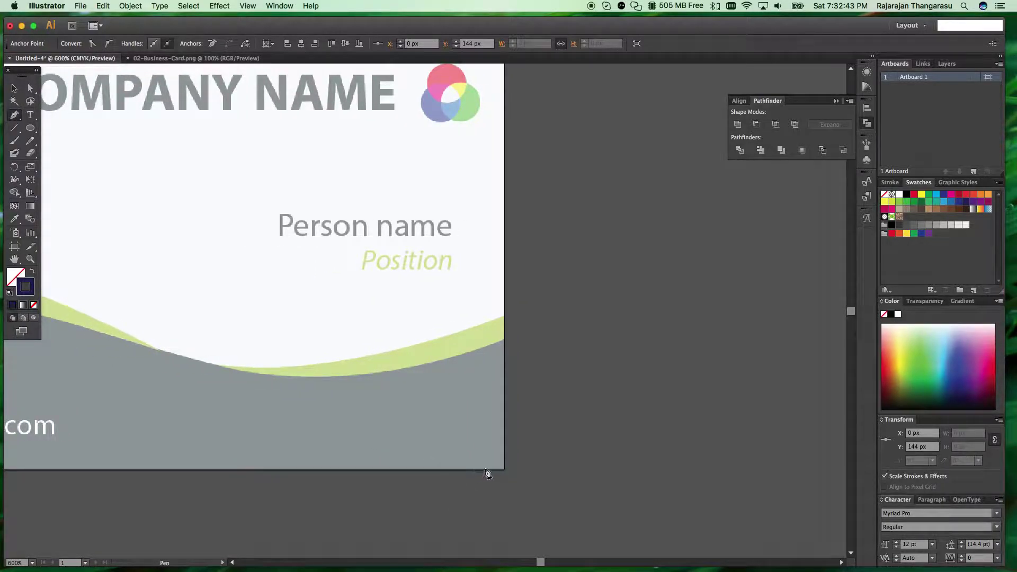
Trace straight segments along the card's bottom edge and up both sides to the wave.
left_click(504, 470)
scroll(554, 461, "left", 10)
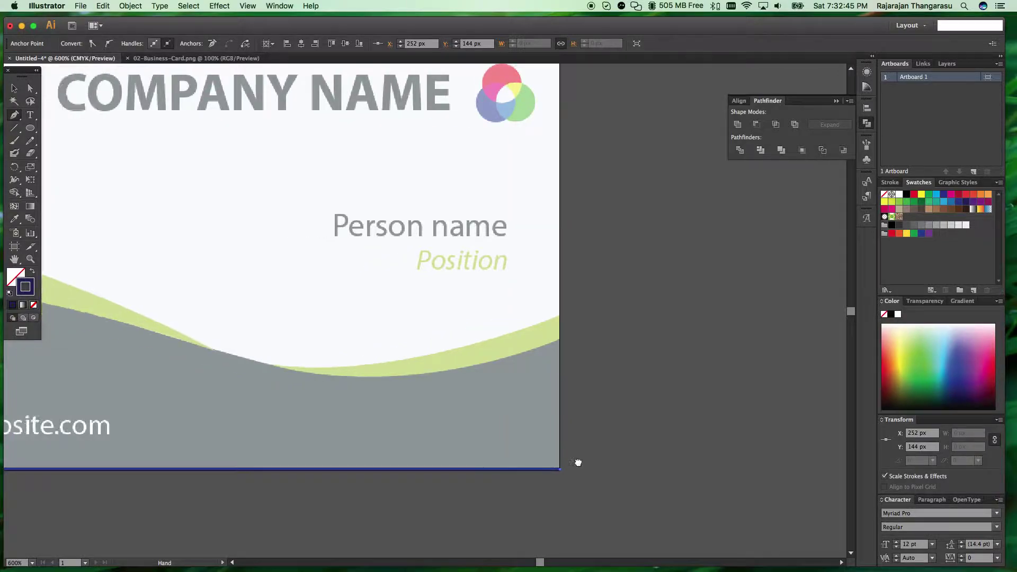
left_click(287, 469)
left_click(286, 288)
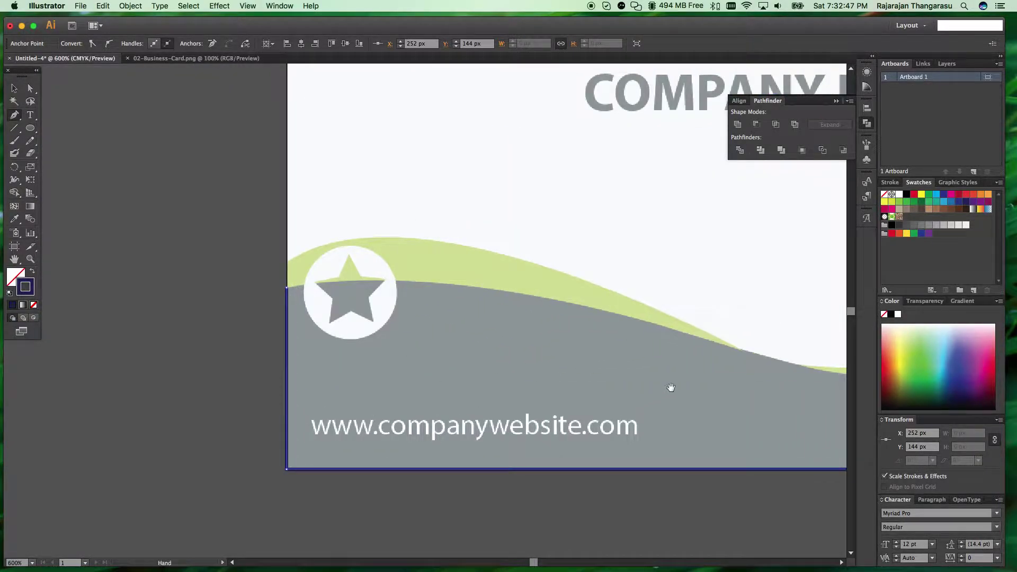
left_click_drag(657, 377, 466, 378)
left_click_drag(592, 386, 450, 393)
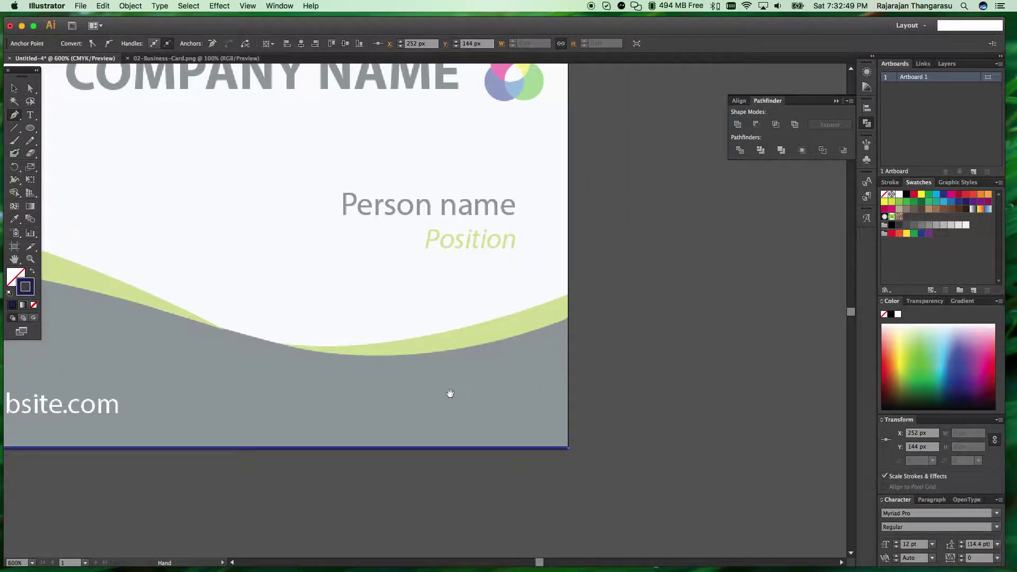
left_click(567, 318)
key("space")
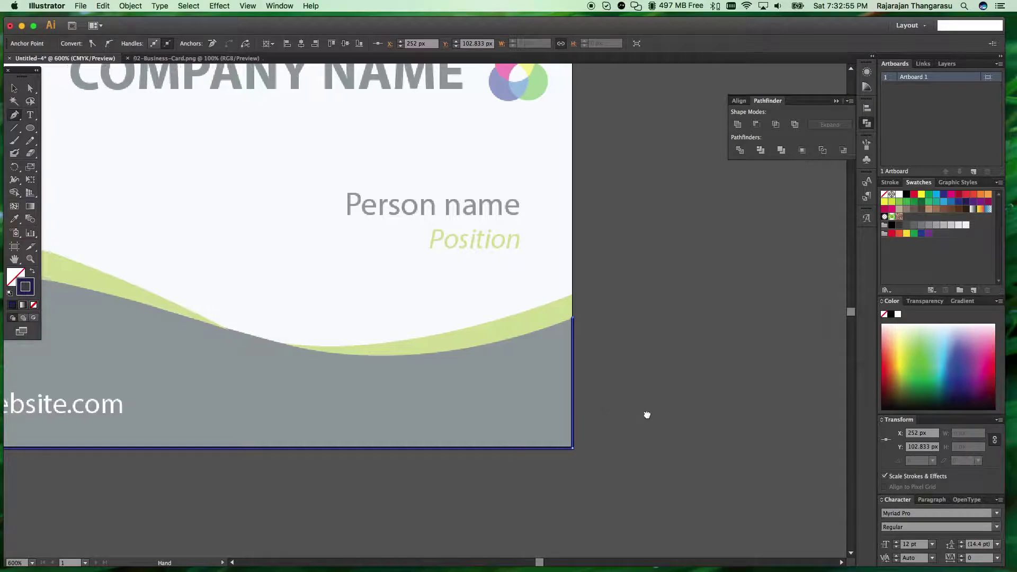
left_click_drag(299, 424, 577, 430)
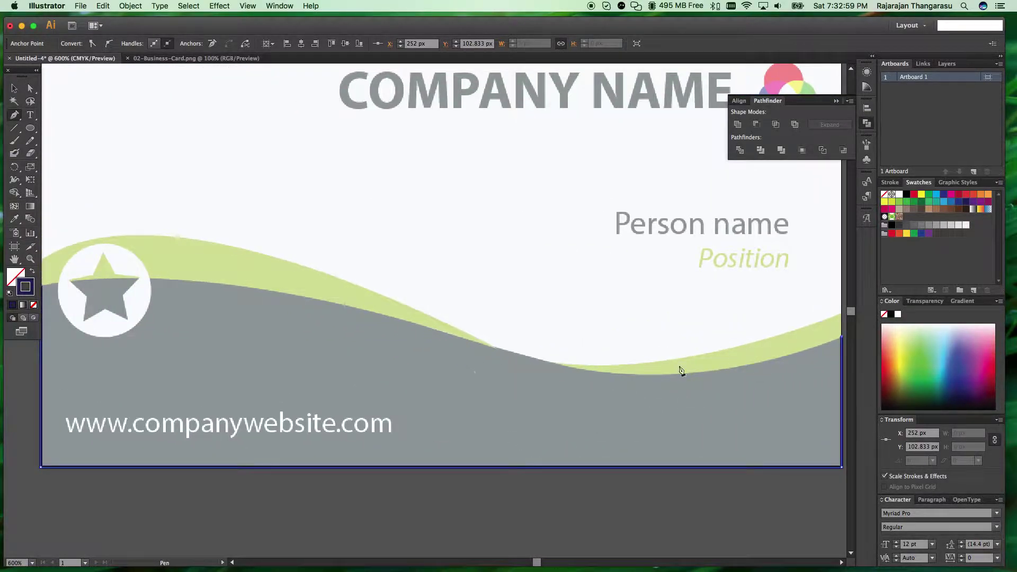
Add a curved anchor on the wave's lower edge, shaping it to the dip toward mid-card.
key("space")
left_click_drag(693, 377, 604, 320)
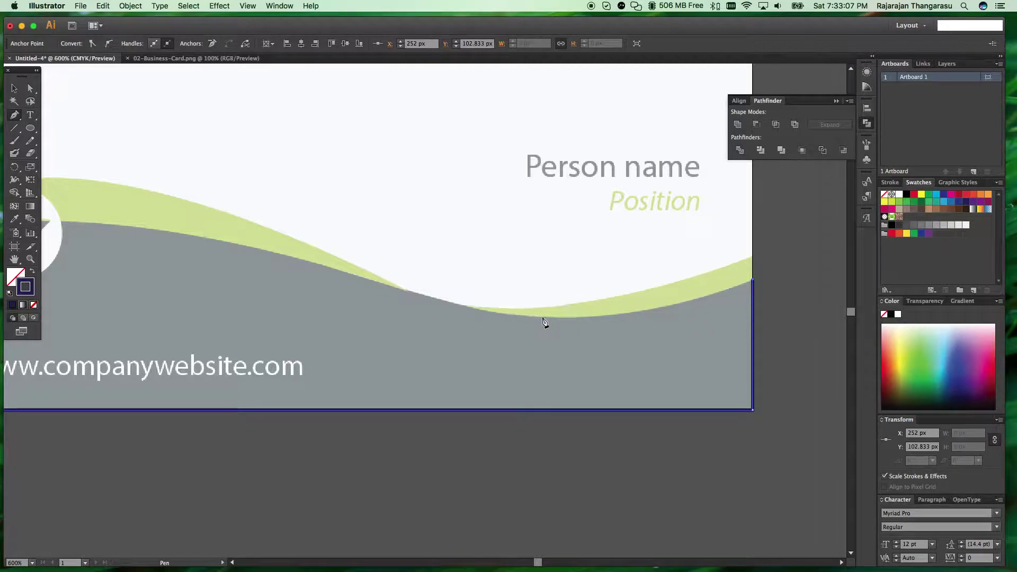
left_click(462, 306)
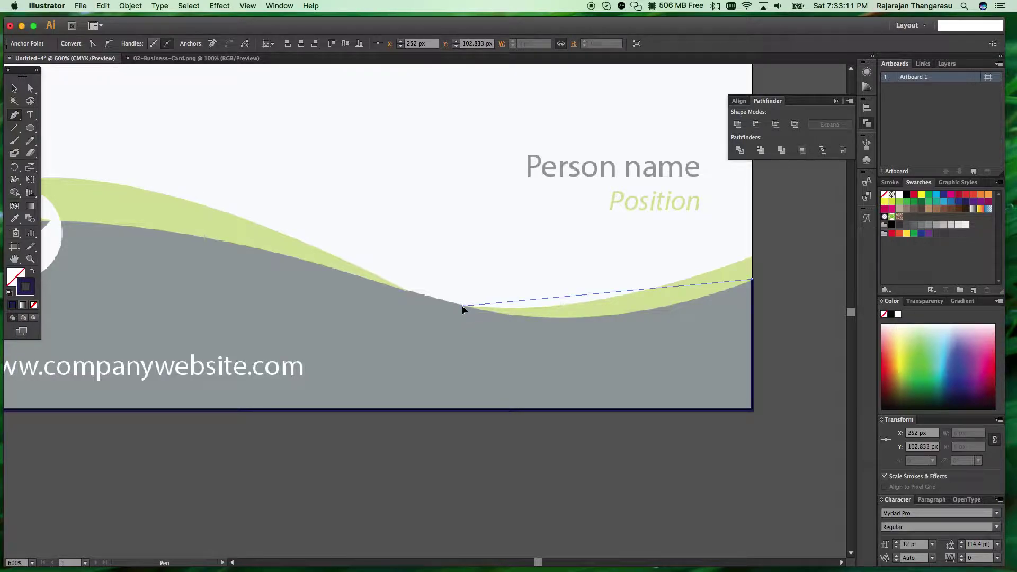
left_click_drag(463, 306, 310, 271)
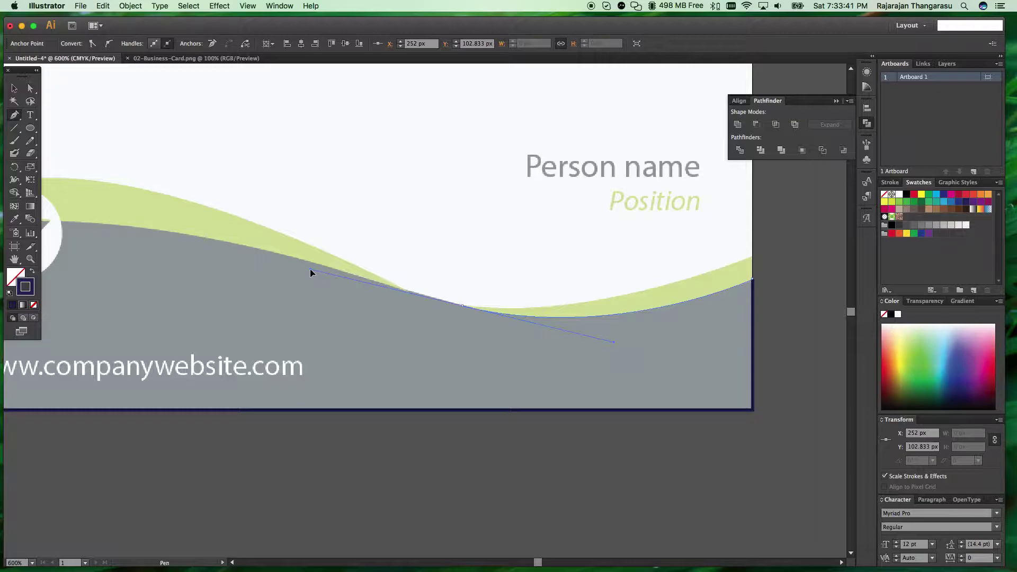
left_click_drag(310, 269, 311, 270)
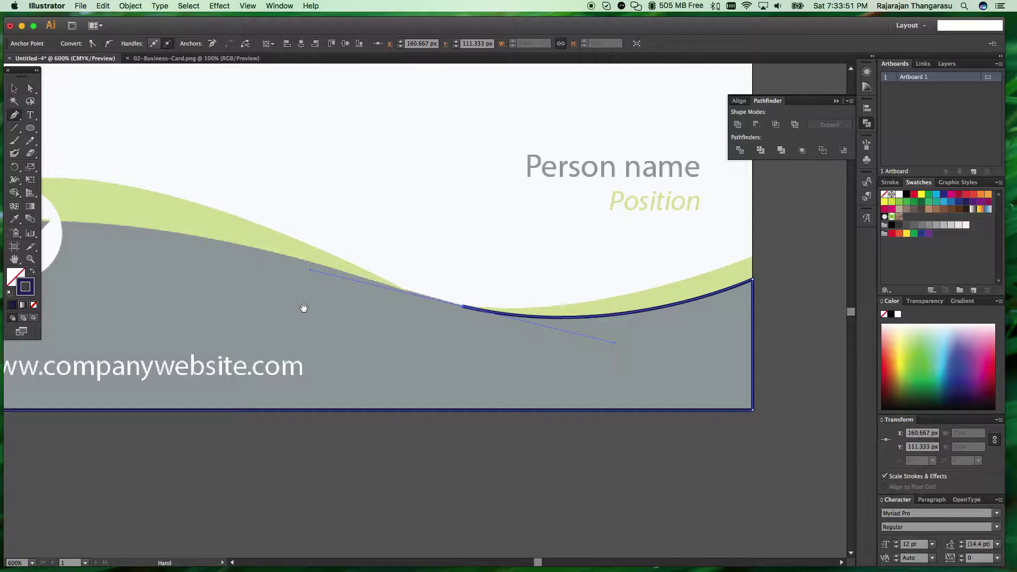
left_click_drag(209, 297, 313, 343)
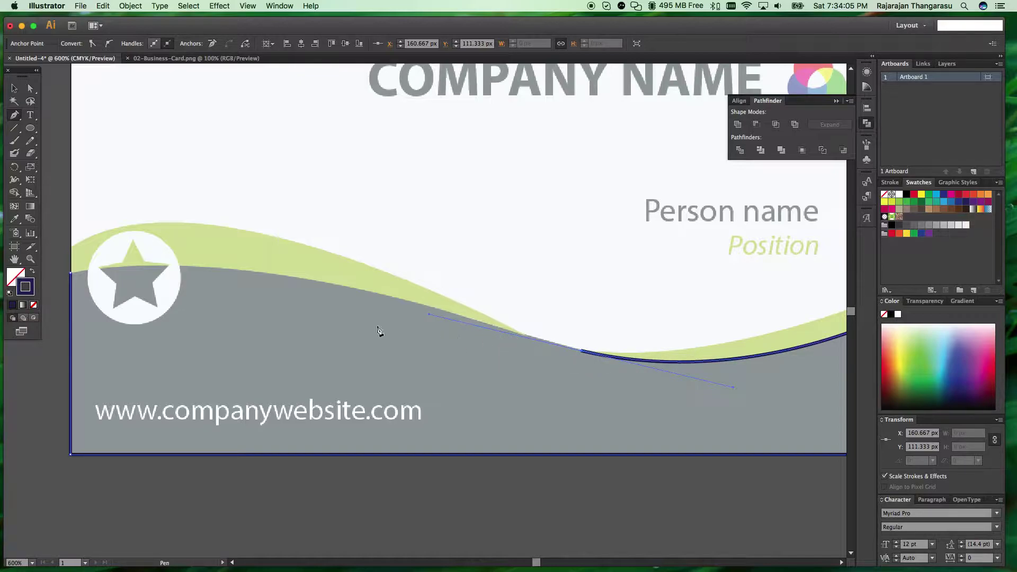
Add a curved anchor past the star logo, then close the path at its start anchor with a curve.
scroll(159, 311, "left", 2)
scroll(159, 311, "up", 1)
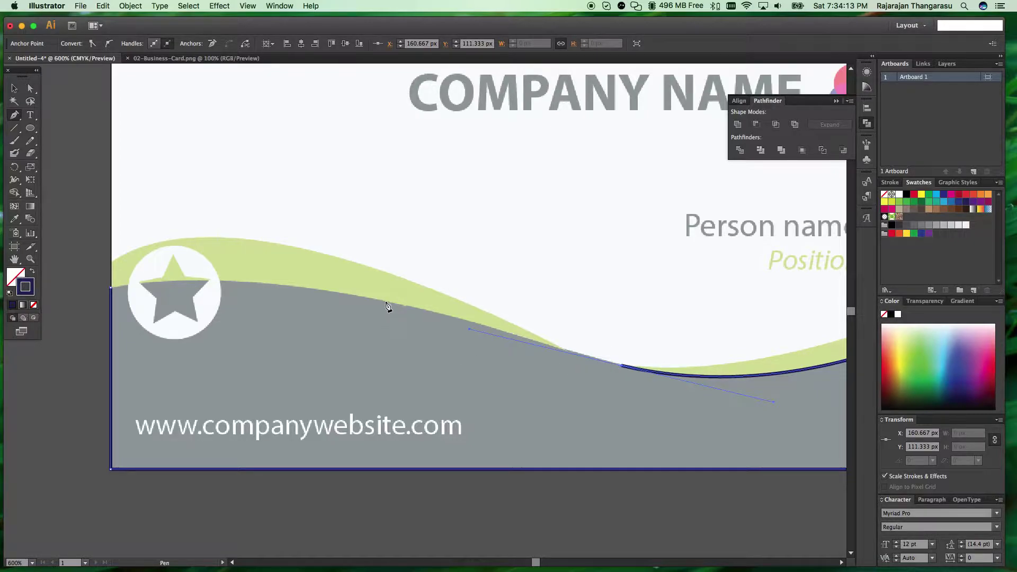
left_click_drag(378, 300, 282, 286)
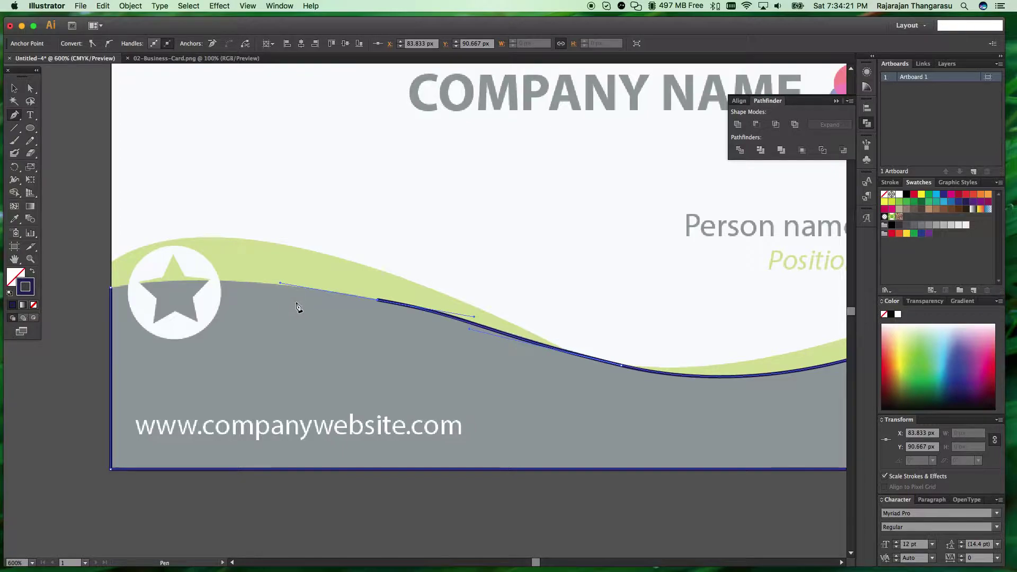
left_click(111, 291)
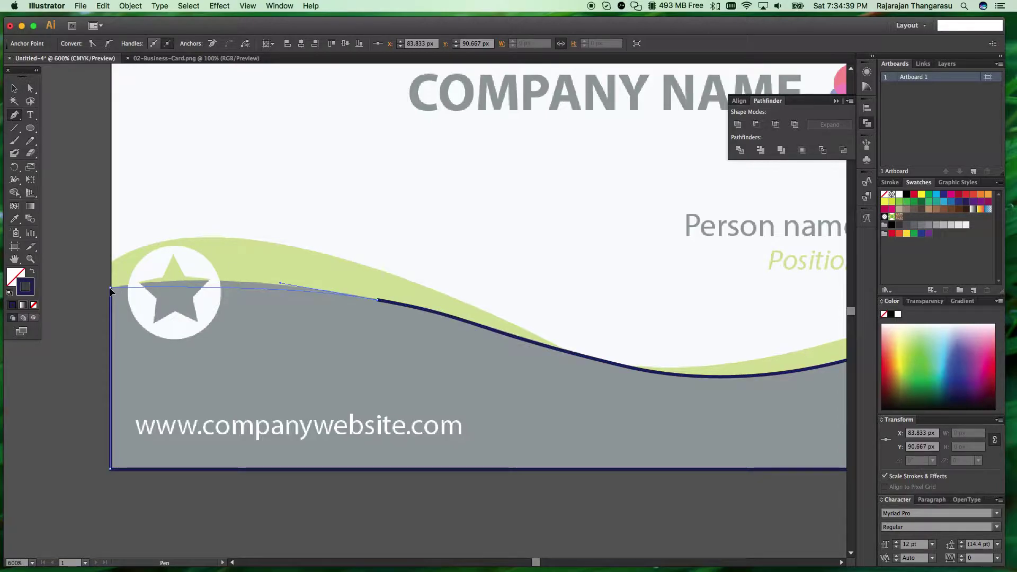
left_click_drag(110, 289, 34, 305)
left_click_drag(33, 305, 37, 320)
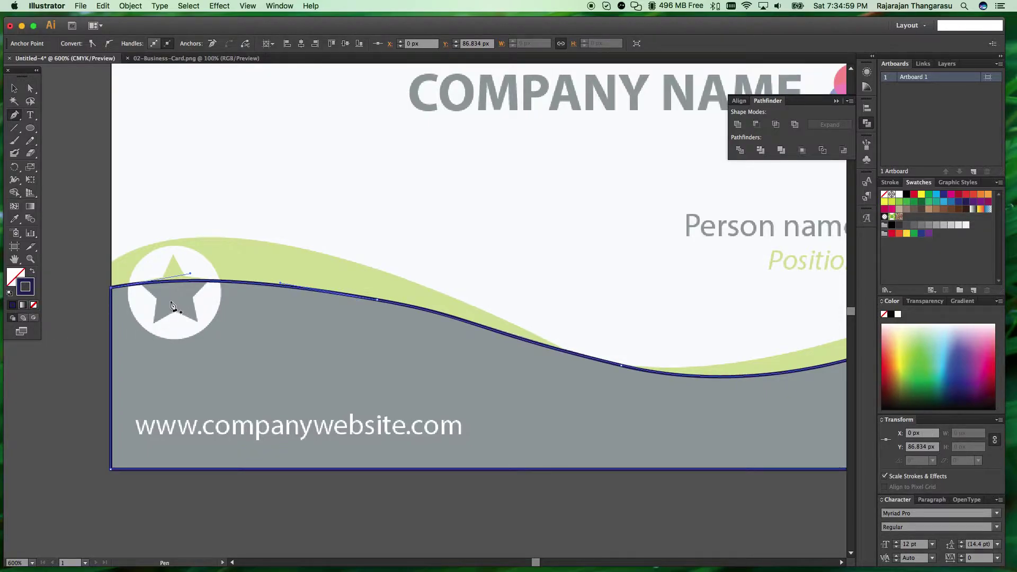
Zoom out and pan so the whole card shows, then select the traced wave outline.
left_click(13, 90)
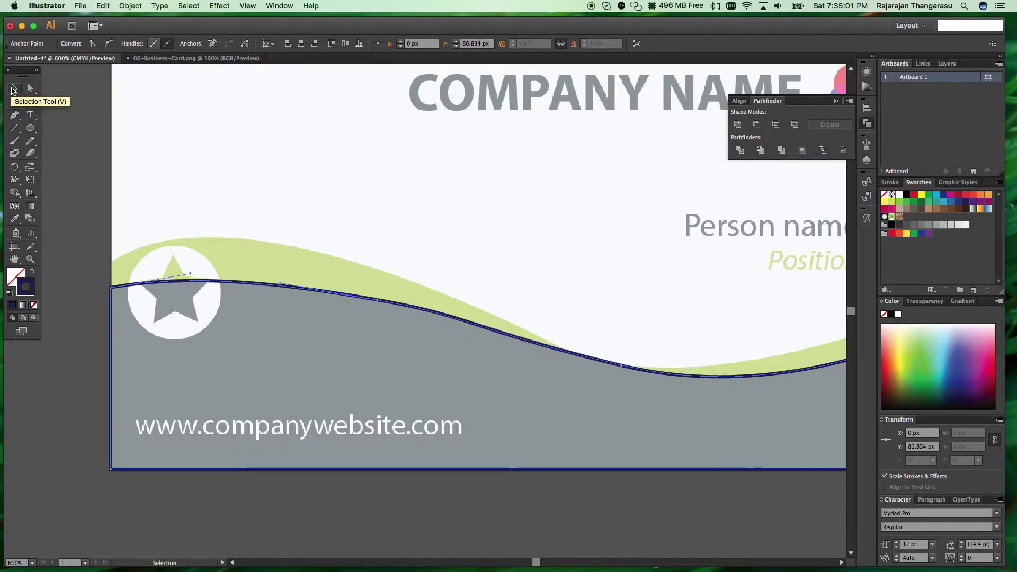
left_click(127, 186)
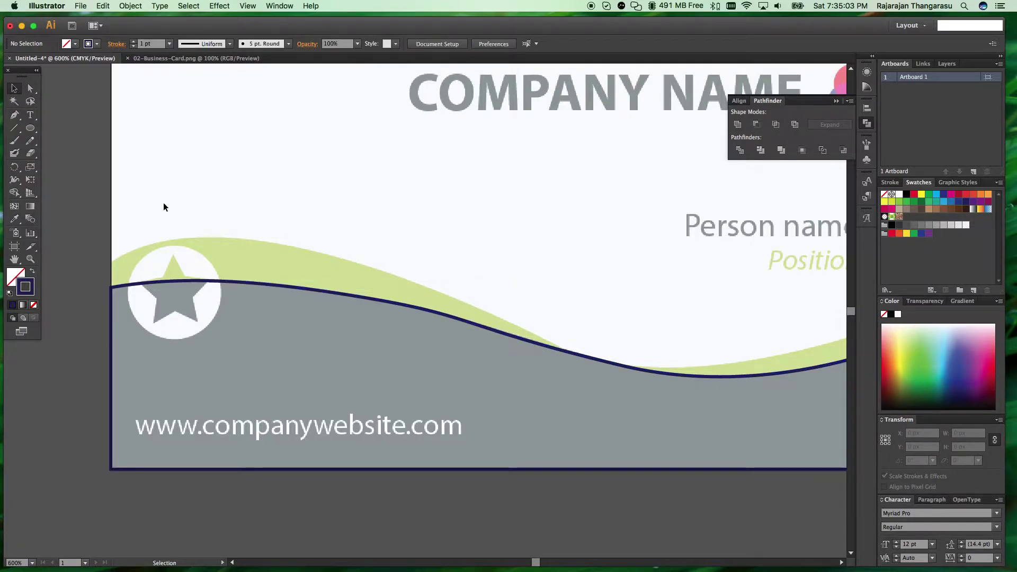
key("a")
key("super+minus")
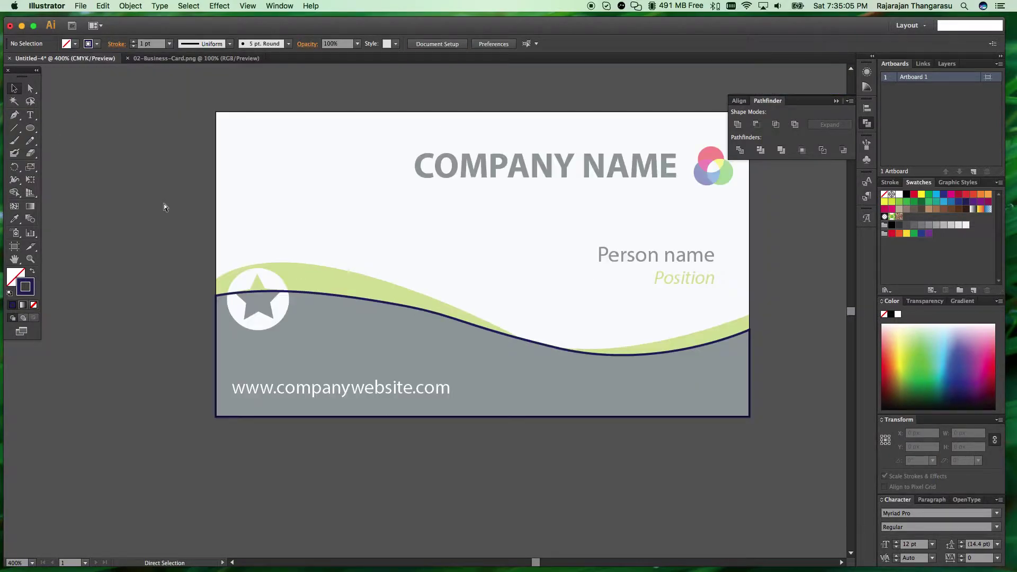
left_click_drag(257, 221, 230, 257)
key("v")
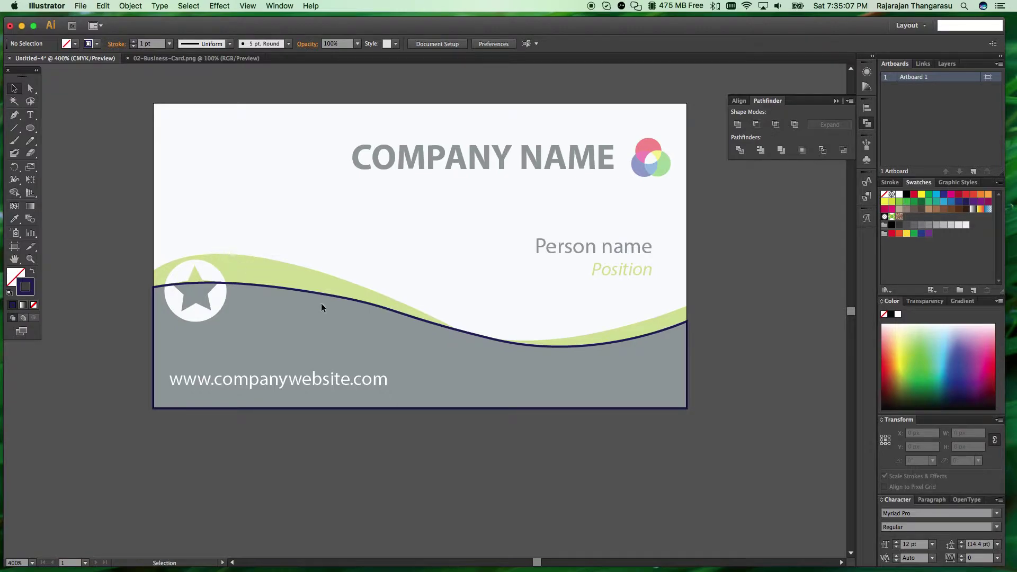
left_click(337, 296)
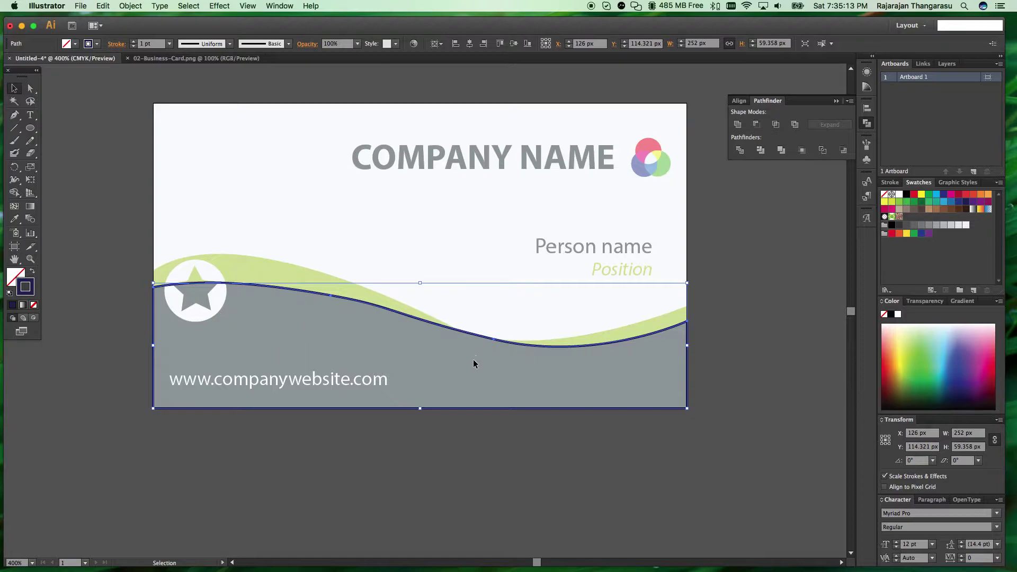
Sample the dark grey fill onto the wave with the Eyedropper and set its opacity to 100%.
left_click(14, 219)
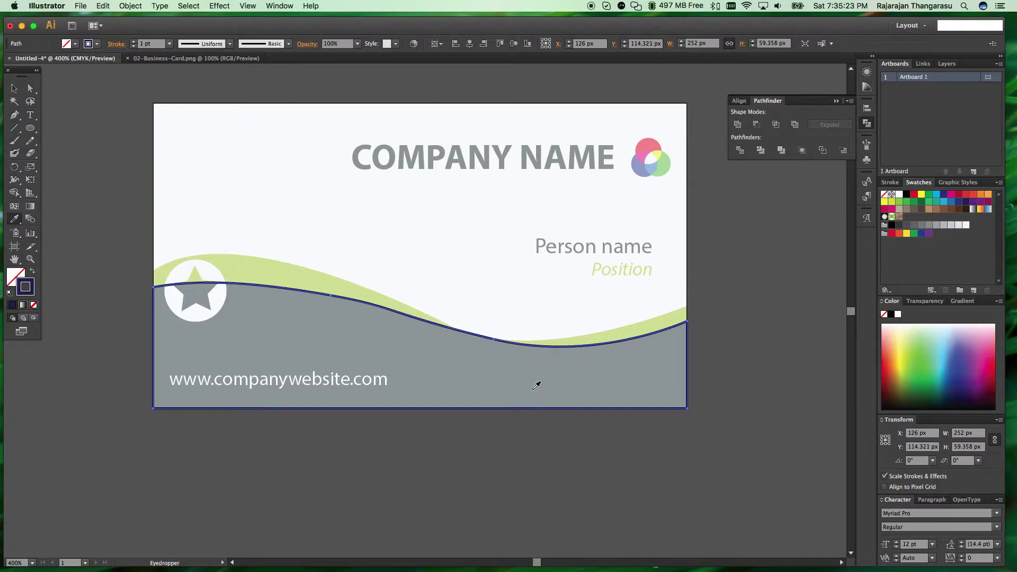
left_click(281, 328)
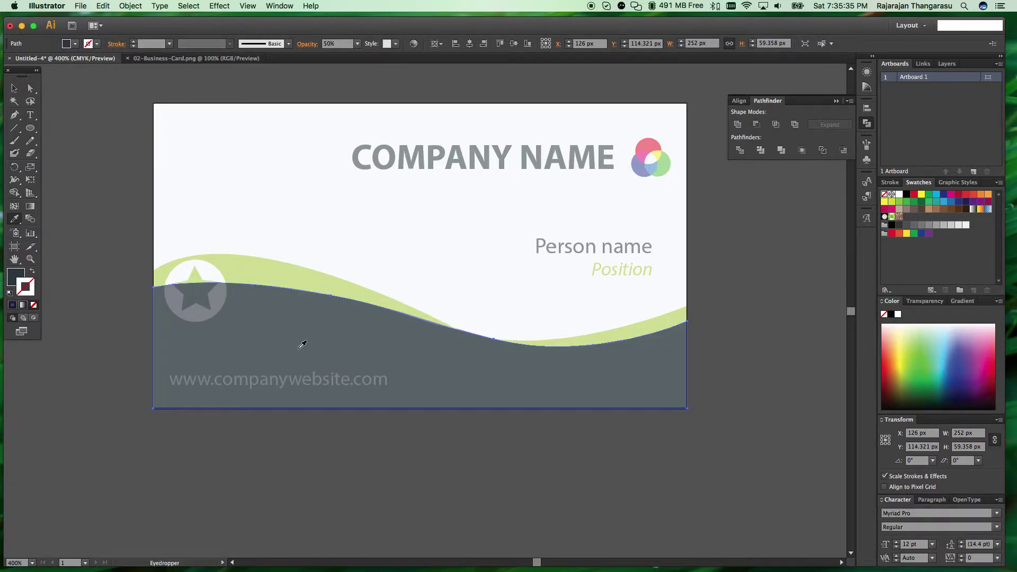
left_click(14, 87)
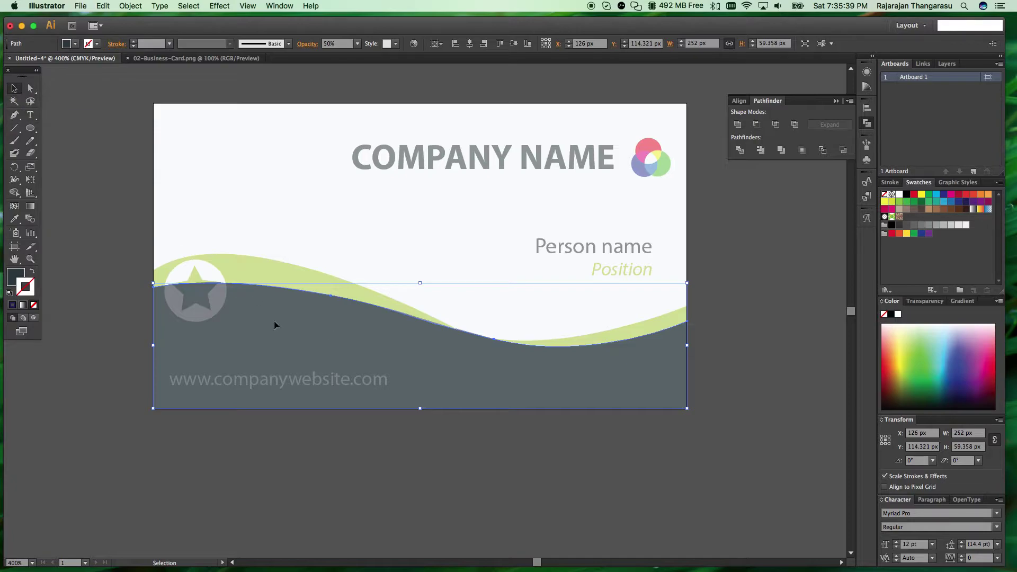
left_click(336, 43)
type("1")
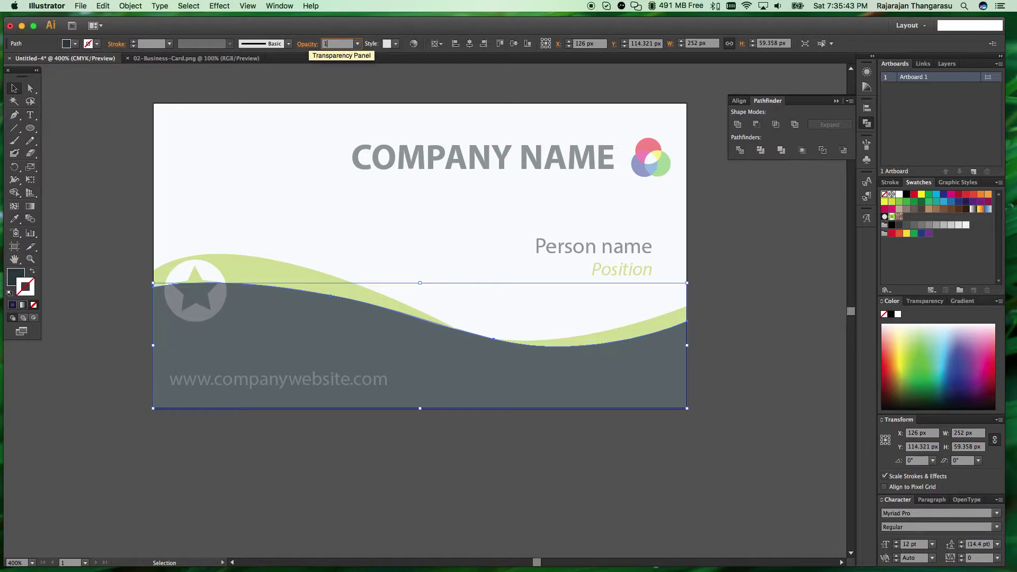
type("00")
key("Return")
left_click(445, 446)
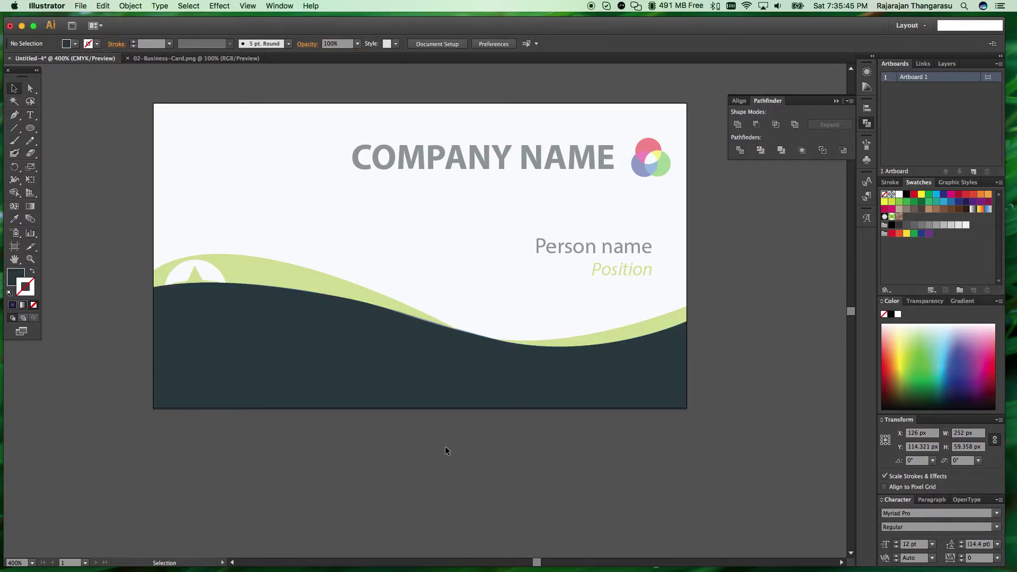
left_click(428, 395)
left_click(764, 346)
left_click(581, 358)
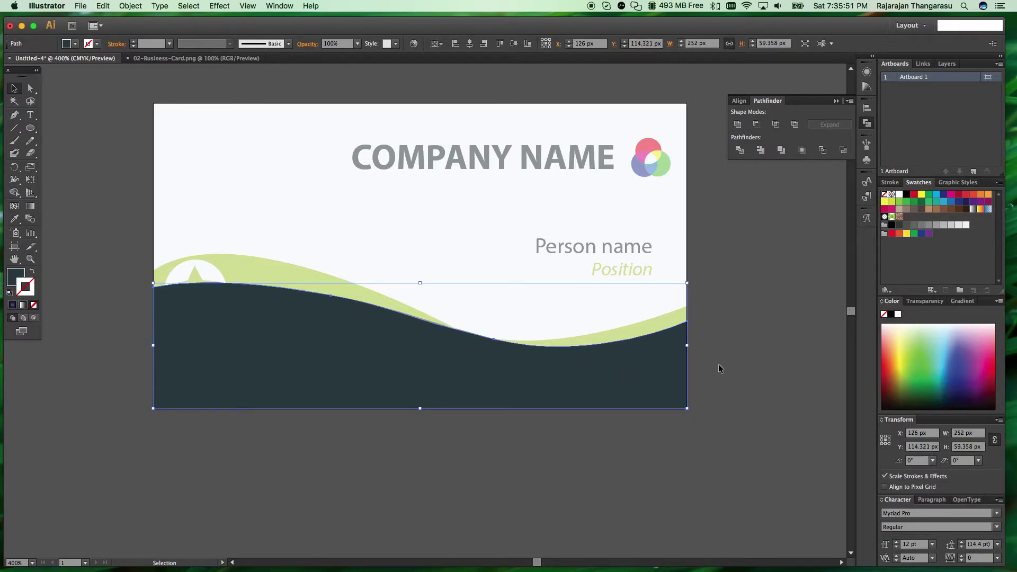
left_click(758, 355)
left_click(629, 384)
Move the filled wave just below the card artboard, nudge it into place, and reframe the view.
left_click_drag(380, 343, 363, 487)
left_click(131, 391)
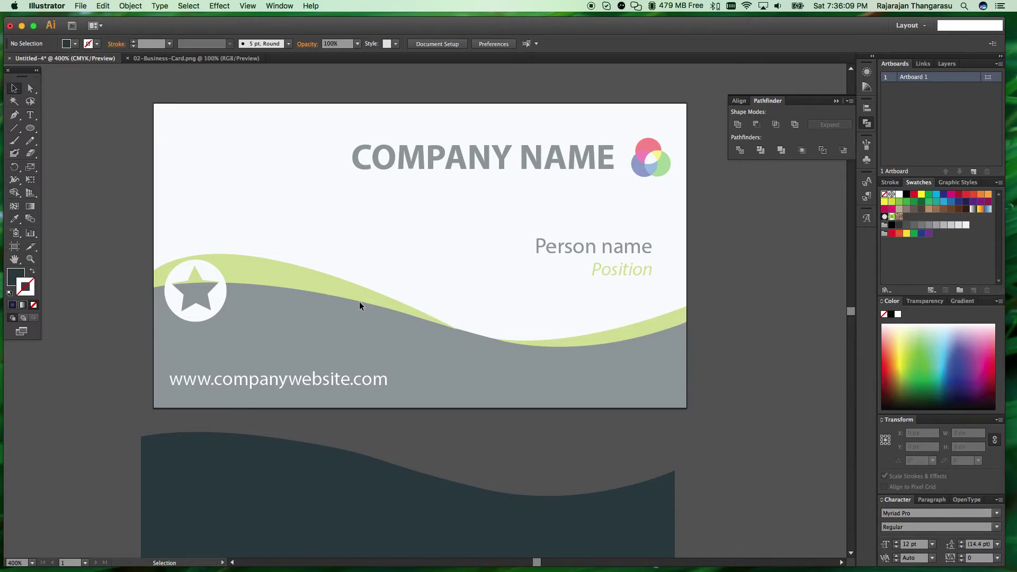
left_click_drag(322, 488, 338, 484)
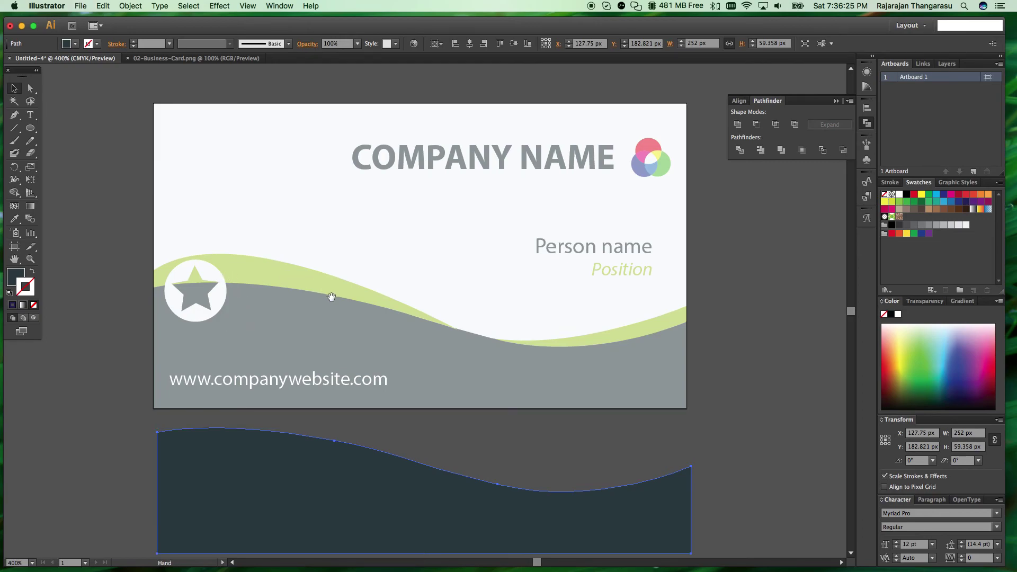
left_click_drag(332, 295, 307, 276)
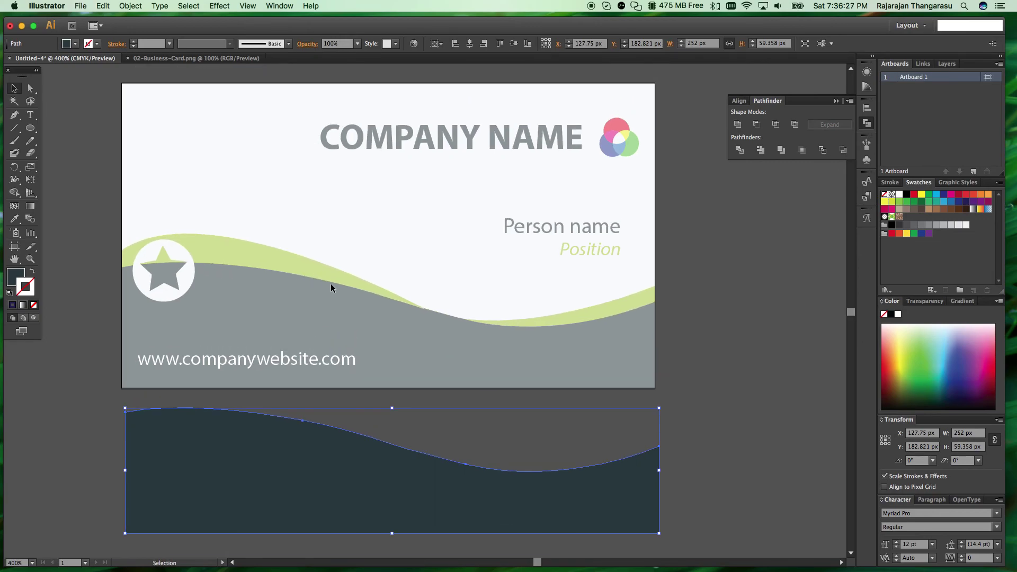